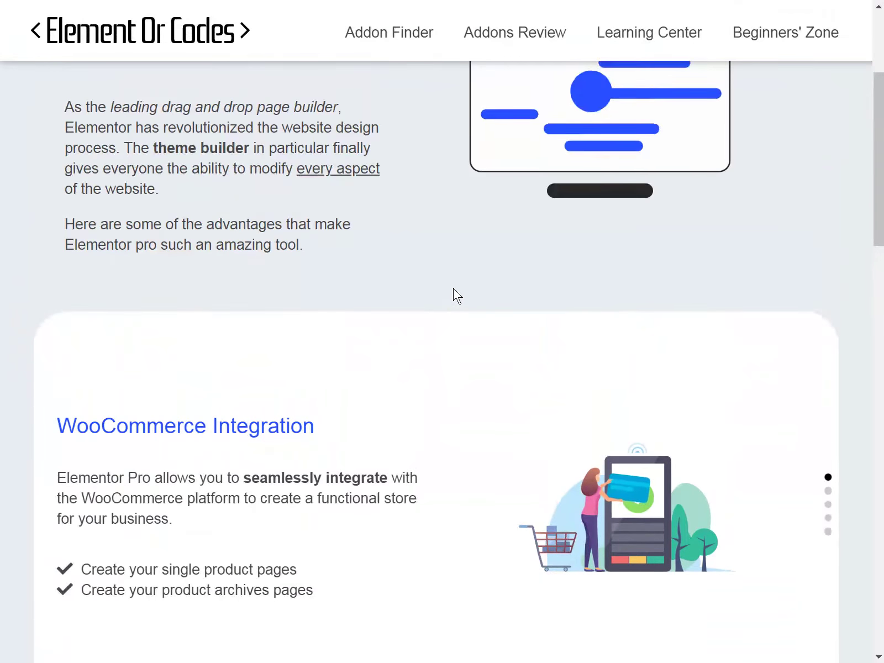
Advance through the feature card's vertical slides from WooCommerce Integration to Powerful Forms Creator, examining each slide's content.
{"action": "scroll", "coordinate": [454, 296], "scroll_direction": "down", "scroll_amount": 3}
{"action": "scroll", "coordinate": [469, 351], "scroll_direction": "down", "scroll_amount": 2}
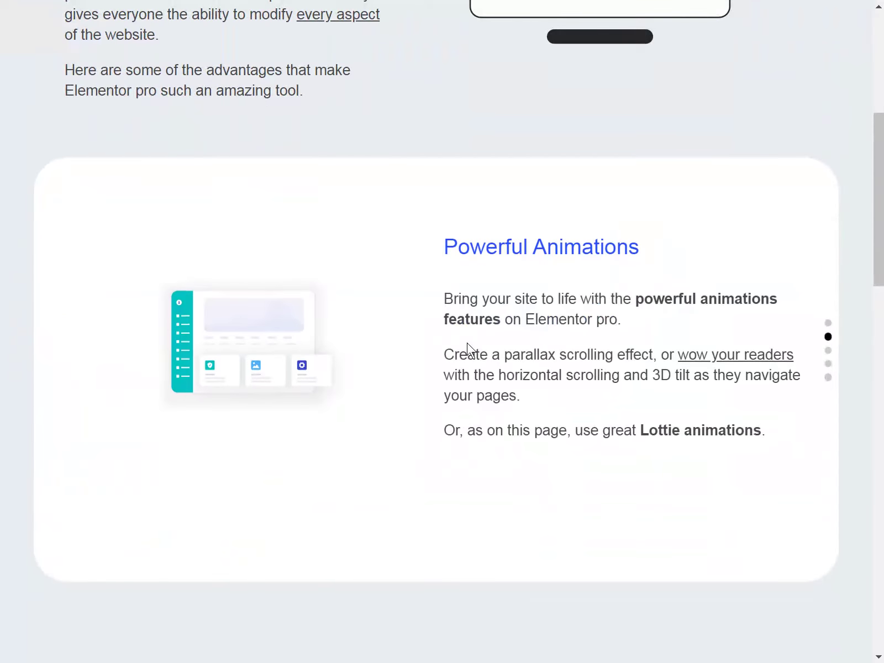
{"action": "scroll", "coordinate": [467, 351], "scroll_direction": "down", "scroll_amount": 2}
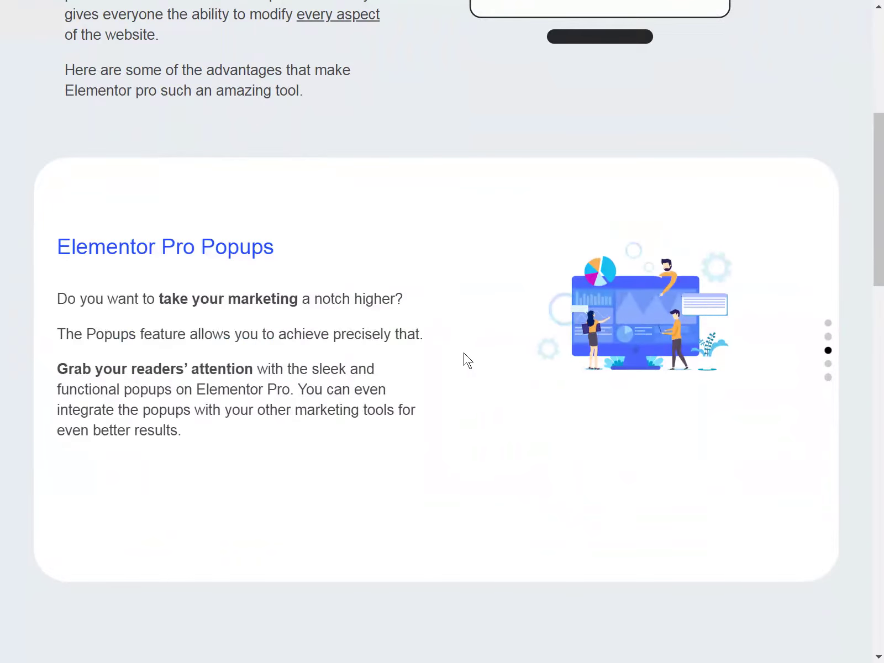
{"action": "scroll", "coordinate": [463, 356], "scroll_direction": "down", "scroll_amount": 2}
{"action": "scroll", "coordinate": [724, 334], "scroll_direction": "down", "scroll_amount": 2}
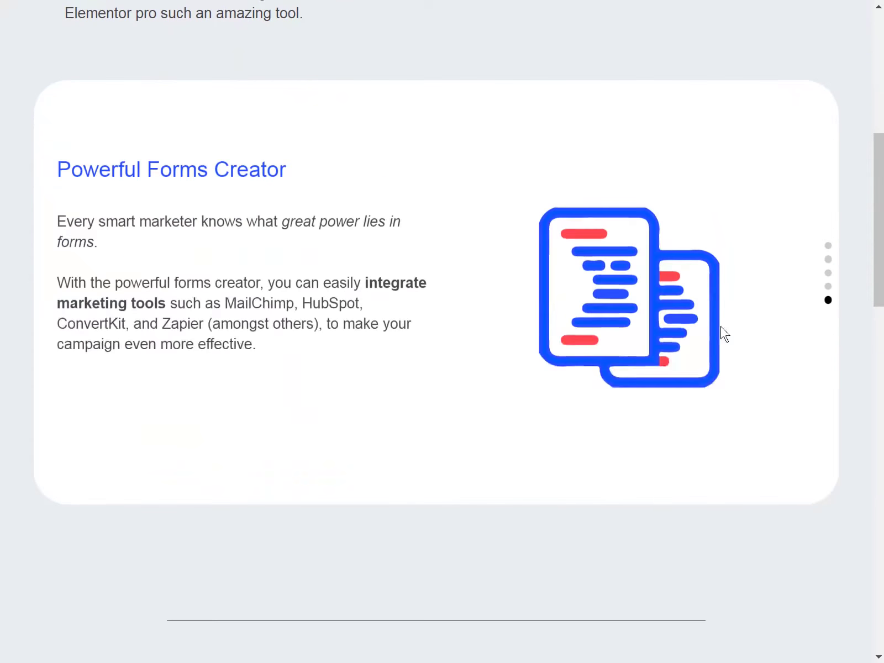
{"action": "scroll", "coordinate": [438, 296], "scroll_direction": "down", "scroll_amount": 4}
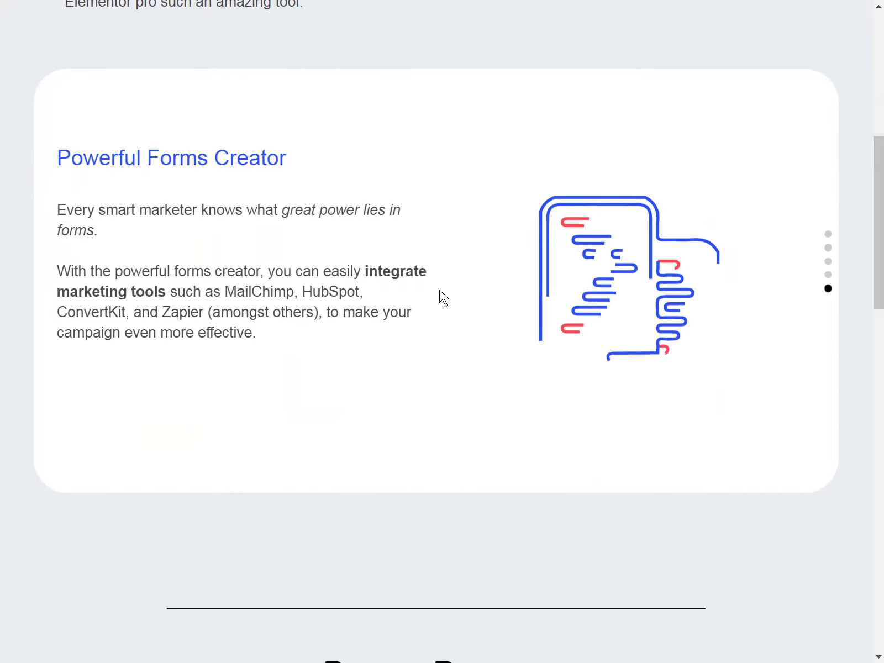
Go back through the feature card's slides from Powerful Forms Creator to WooCommerce Integration and review the intro above the card.
{"action": "scroll", "coordinate": [438, 296], "scroll_direction": "up", "scroll_amount": 4}
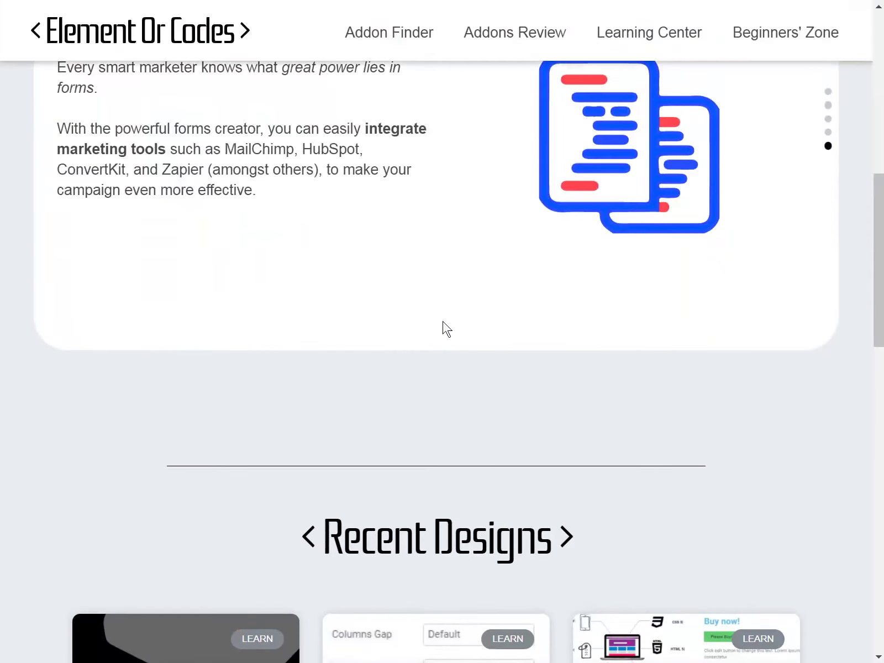
{"action": "scroll", "coordinate": [420, 288], "scroll_direction": "up", "scroll_amount": 2}
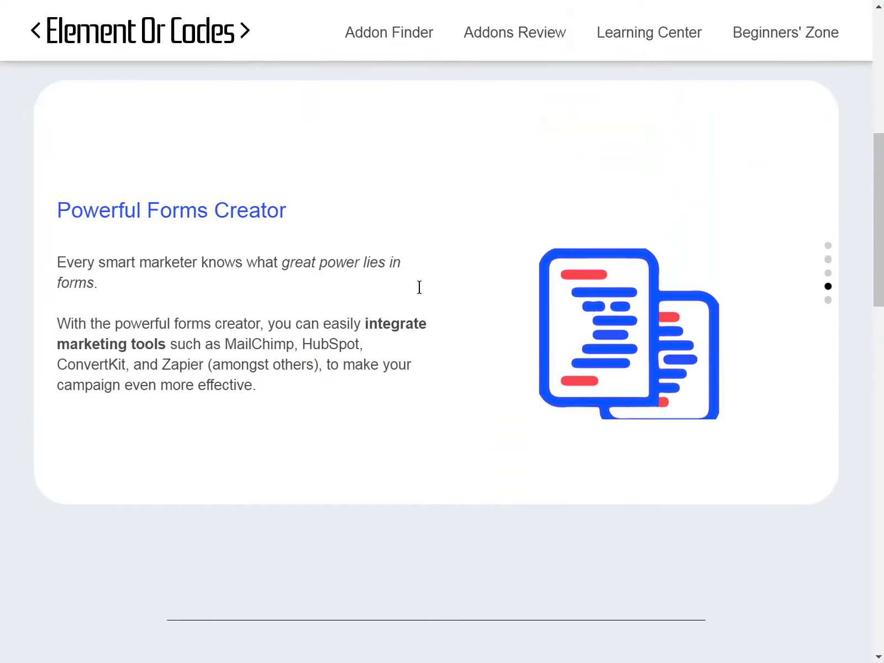
{"action": "scroll", "coordinate": [425, 303], "scroll_direction": "up", "scroll_amount": 1}
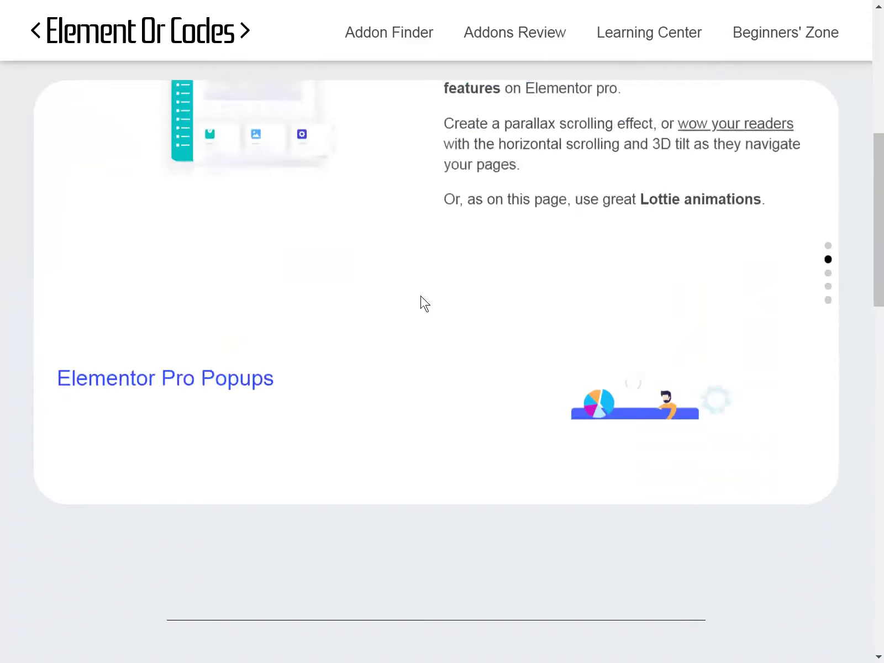
{"action": "scroll", "coordinate": [424, 302], "scroll_direction": "up", "scroll_amount": 2}
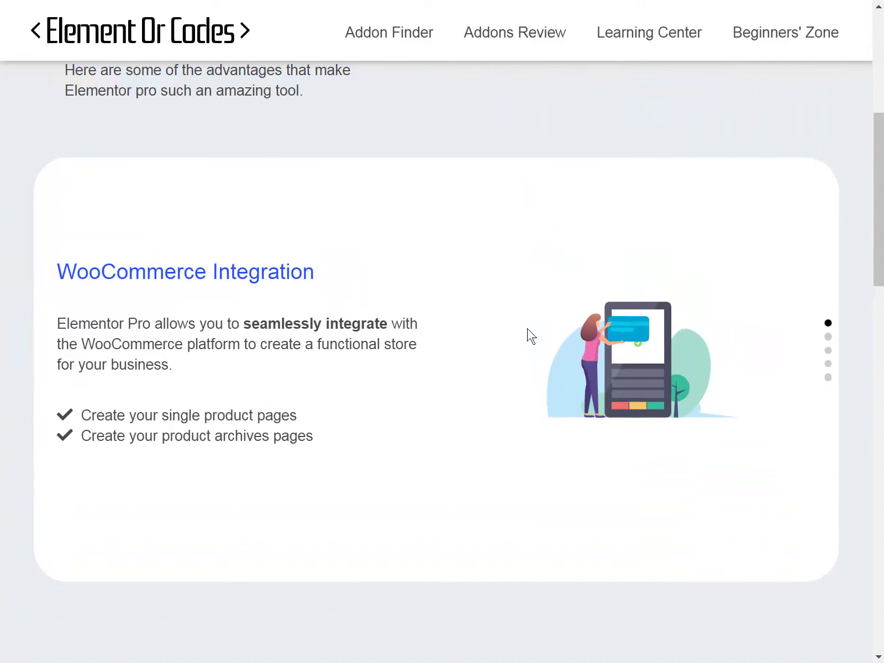
{"action": "scroll", "coordinate": [528, 334], "scroll_direction": "up", "scroll_amount": 5}
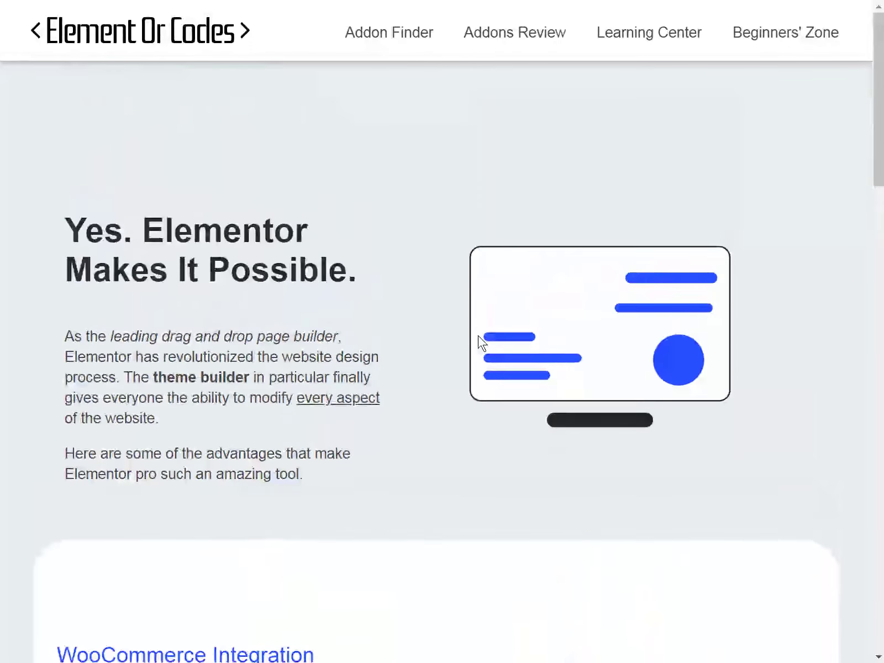
{"action": "scroll", "coordinate": [468, 331], "scroll_direction": "down", "scroll_amount": 4}
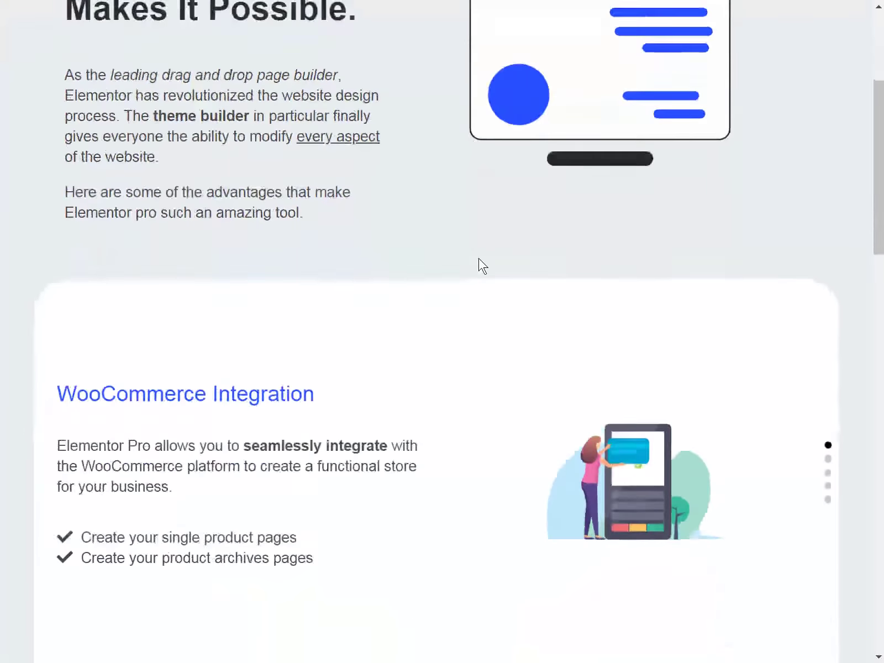
{"action": "scroll", "coordinate": [482, 266], "scroll_direction": "down", "scroll_amount": 1}
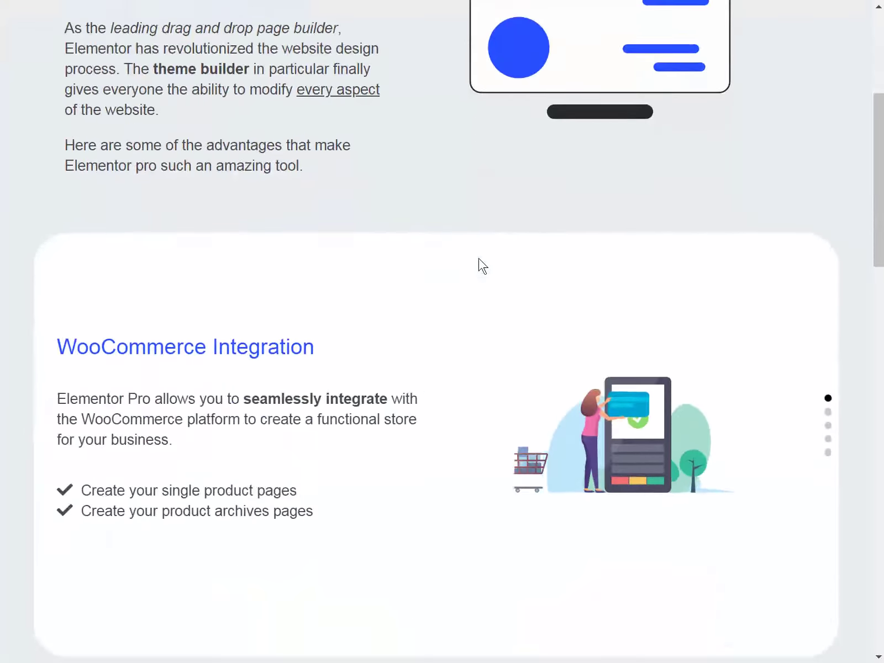
Check the slider's pagination by jumping among the feature slides, including Amazing Theme Builder and Powerful Animations, and ending on WooCommerce Integration.
{"action": "left_click", "coordinate": [827, 413]}
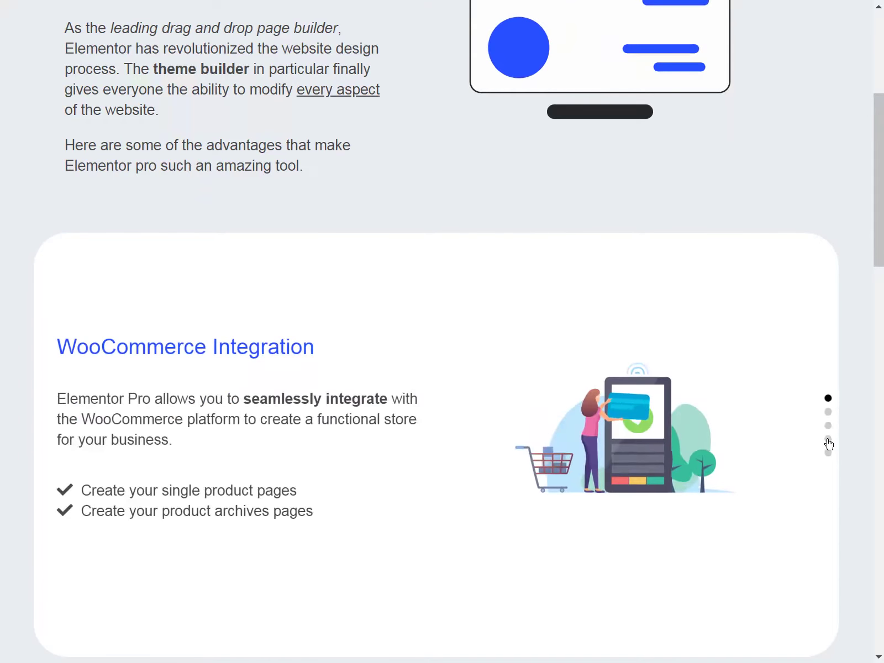
{"action": "left_click", "coordinate": [827, 439]}
{"action": "scroll", "coordinate": [804, 419], "scroll_direction": "down", "scroll_amount": 1}
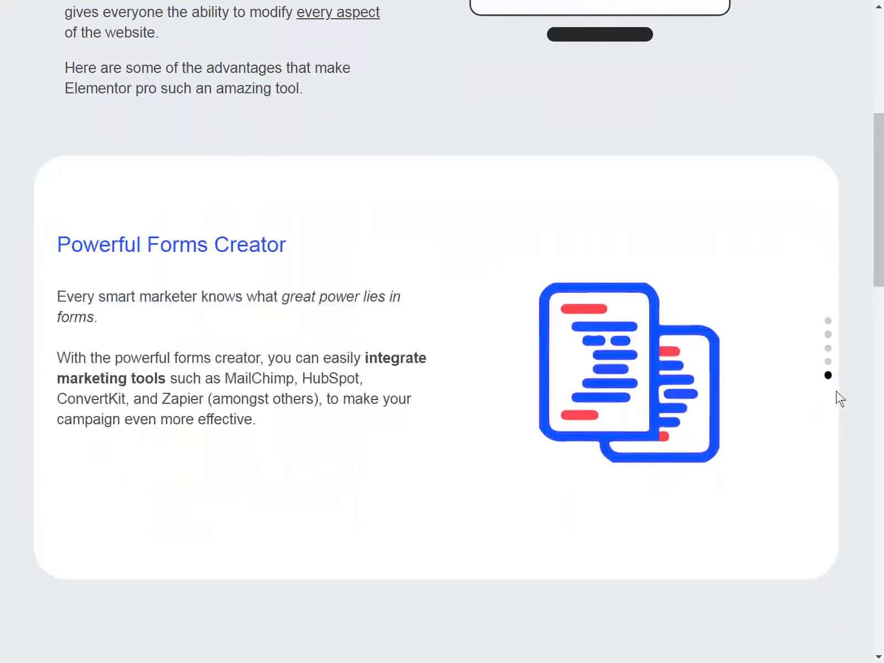
{"action": "left_click", "coordinate": [829, 362]}
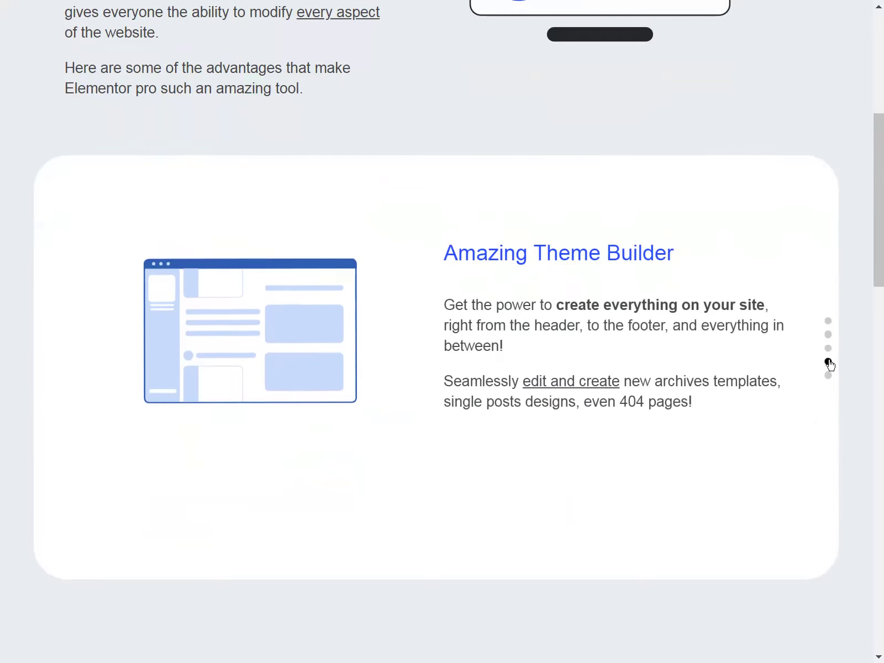
{"action": "left_click", "coordinate": [828, 351]}
{"action": "left_click", "coordinate": [828, 335]}
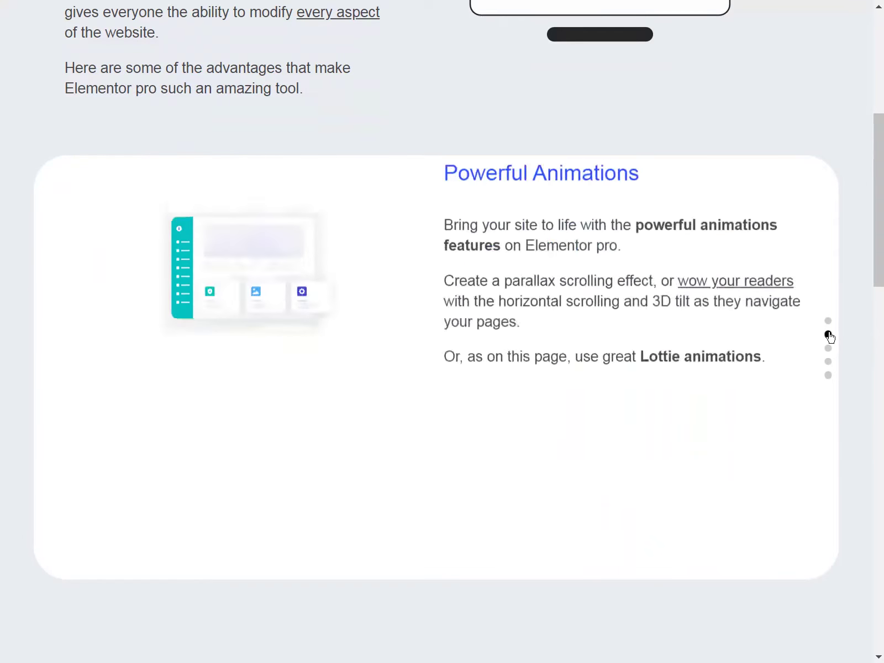
{"action": "left_click", "coordinate": [828, 321]}
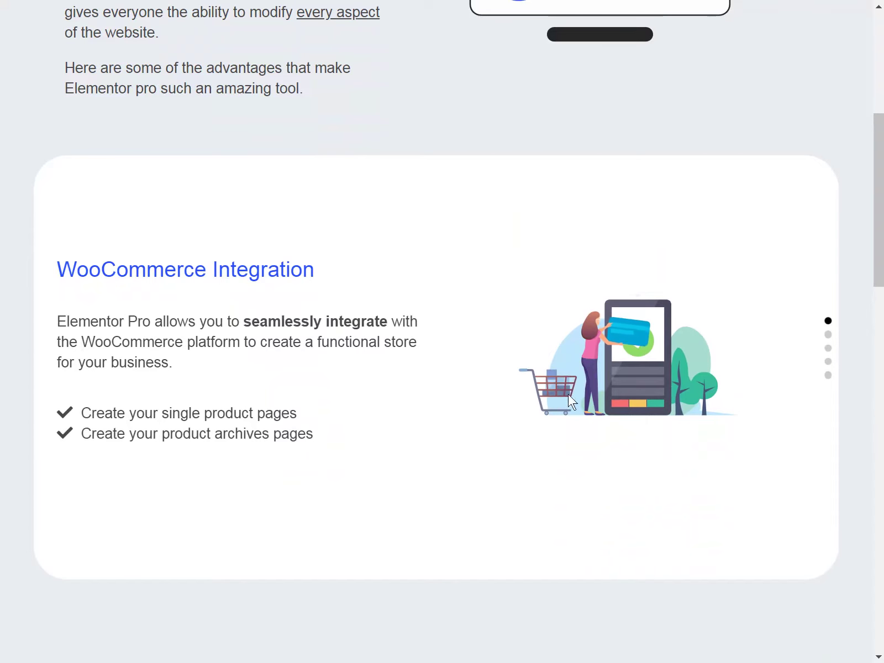
Switch to the logged-in version of the page and examine how the feature sections are stacked without the slider.
{"action": "key", "text": "ctrl+Tab"}
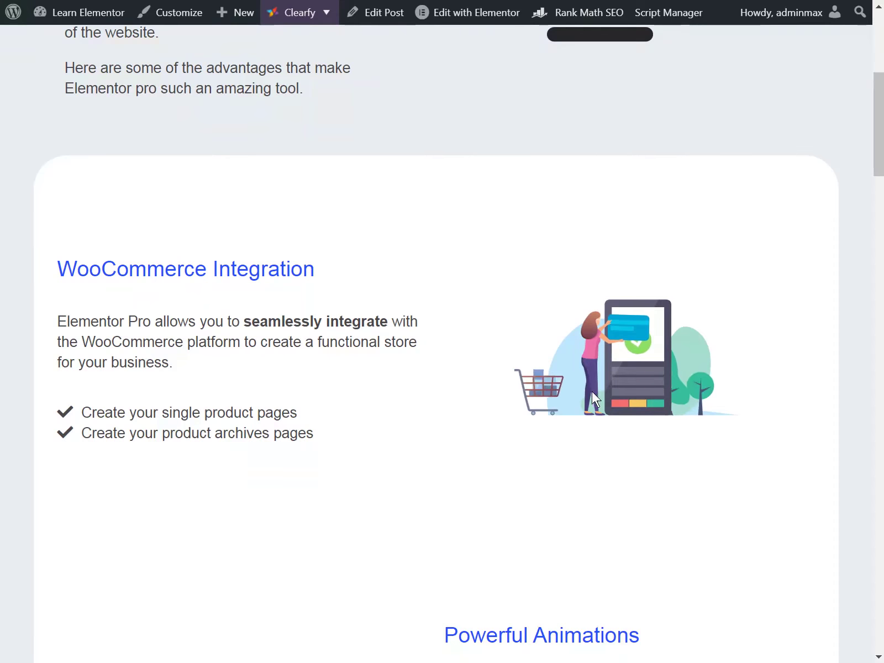
{"action": "scroll", "coordinate": [408, 386], "scroll_direction": "up", "scroll_amount": 7}
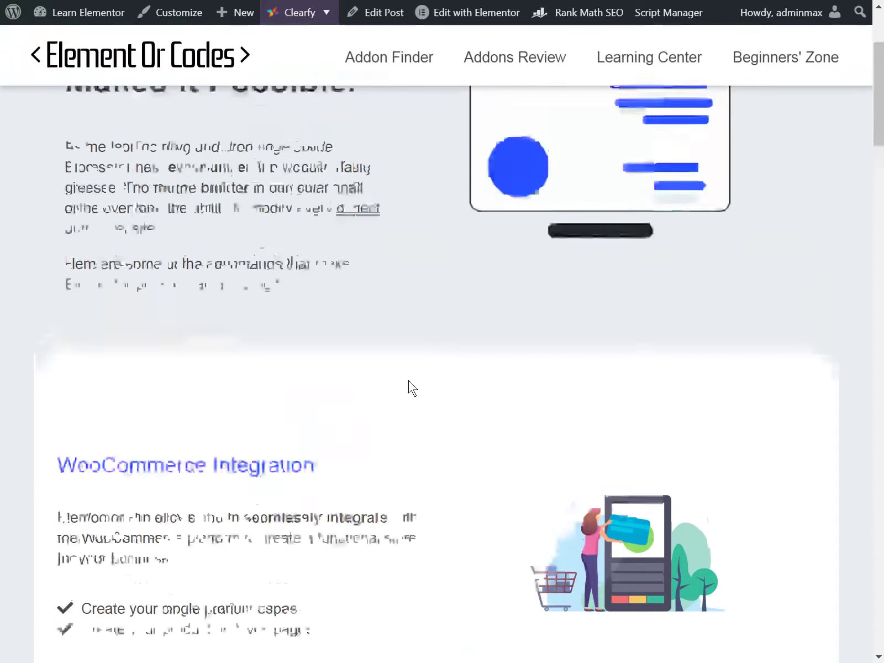
{"action": "scroll", "coordinate": [387, 398], "scroll_direction": "down", "scroll_amount": 5}
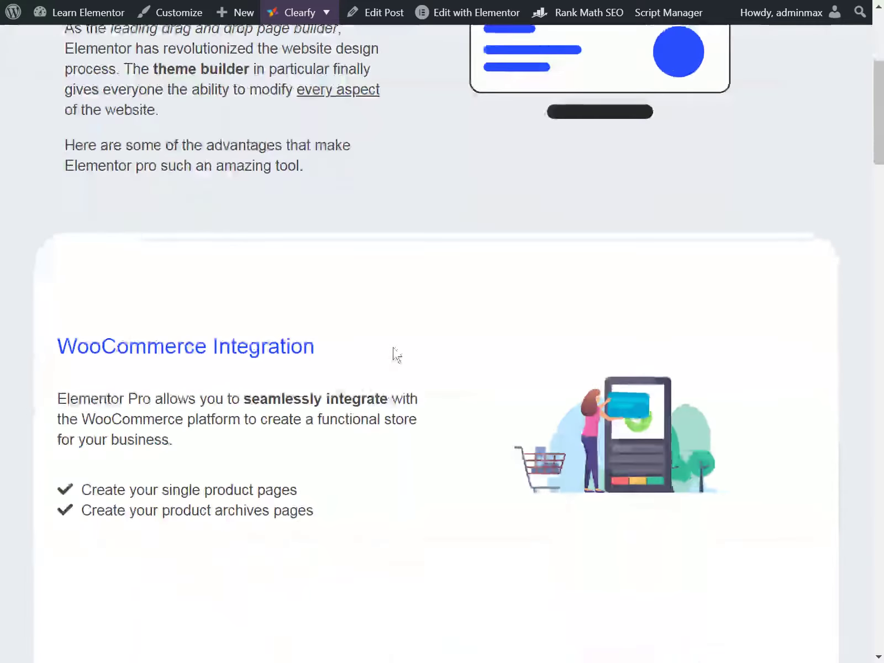
{"action": "scroll", "coordinate": [404, 322], "scroll_direction": "down", "scroll_amount": 1}
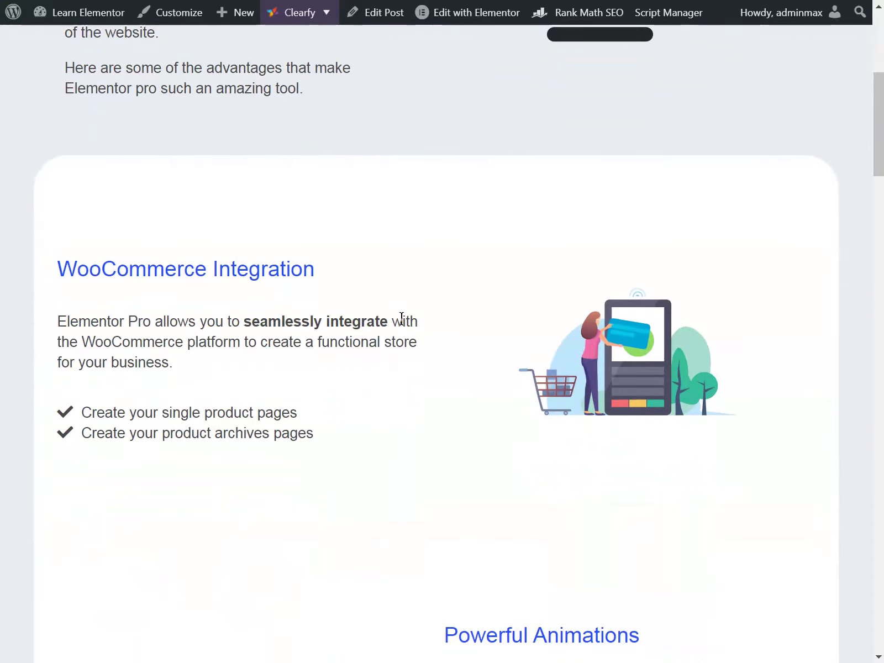
{"action": "scroll", "coordinate": [401, 322], "scroll_direction": "up", "scroll_amount": 6}
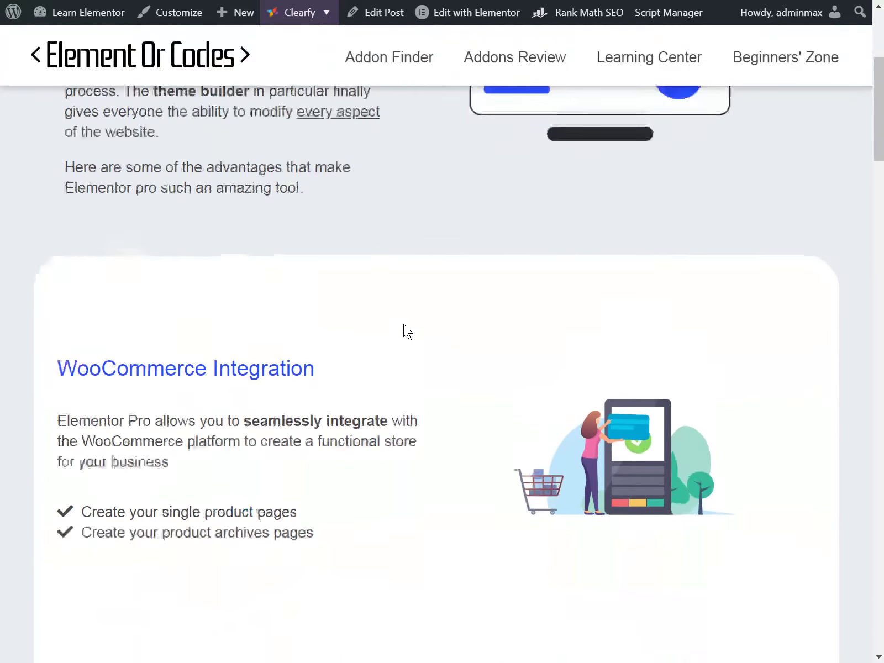
{"action": "scroll", "coordinate": [491, 343], "scroll_direction": "down", "scroll_amount": 4}
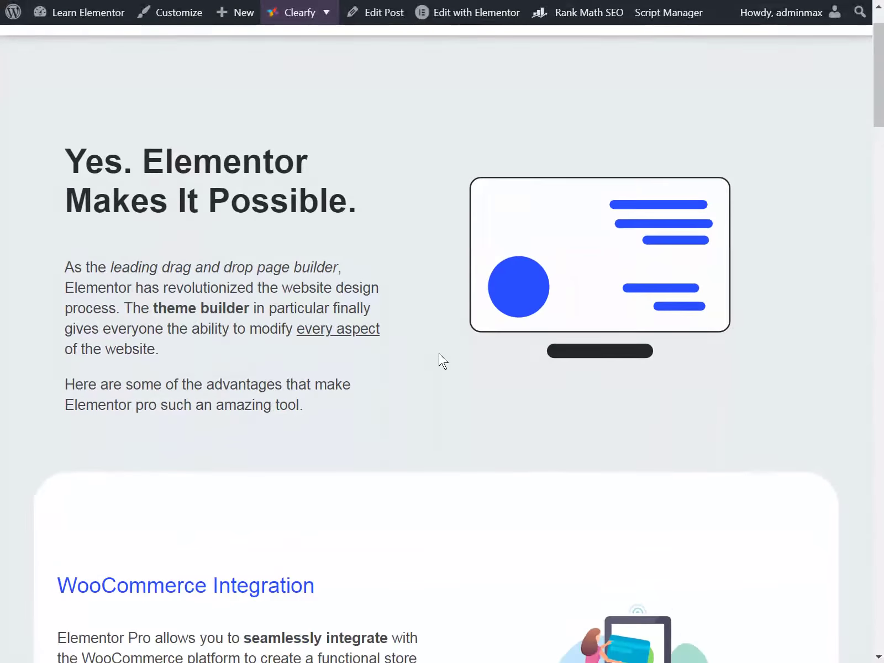
{"action": "scroll", "coordinate": [416, 348], "scroll_direction": "down", "scroll_amount": 3}
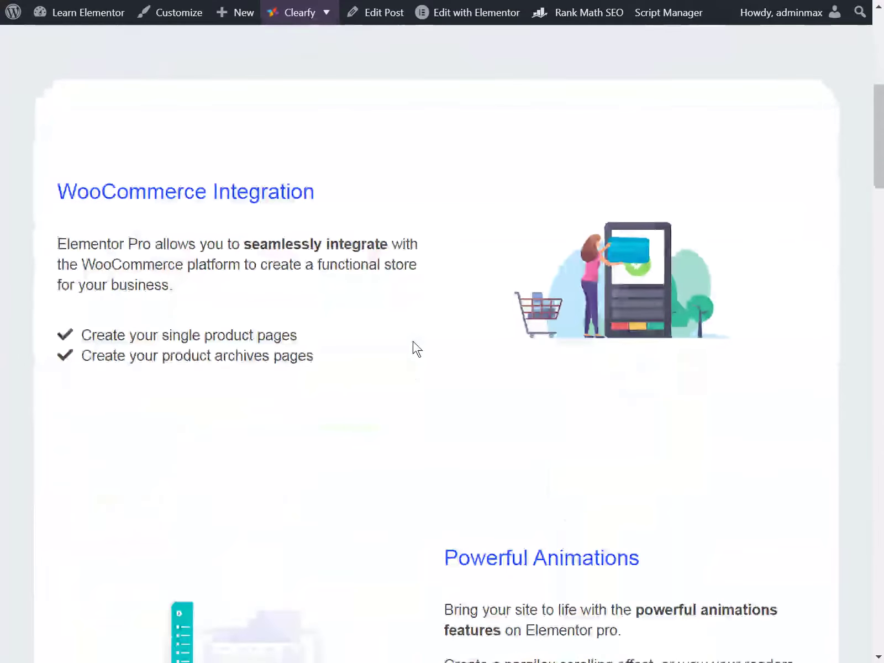
{"action": "scroll", "coordinate": [446, 338], "scroll_direction": "up", "scroll_amount": 1}
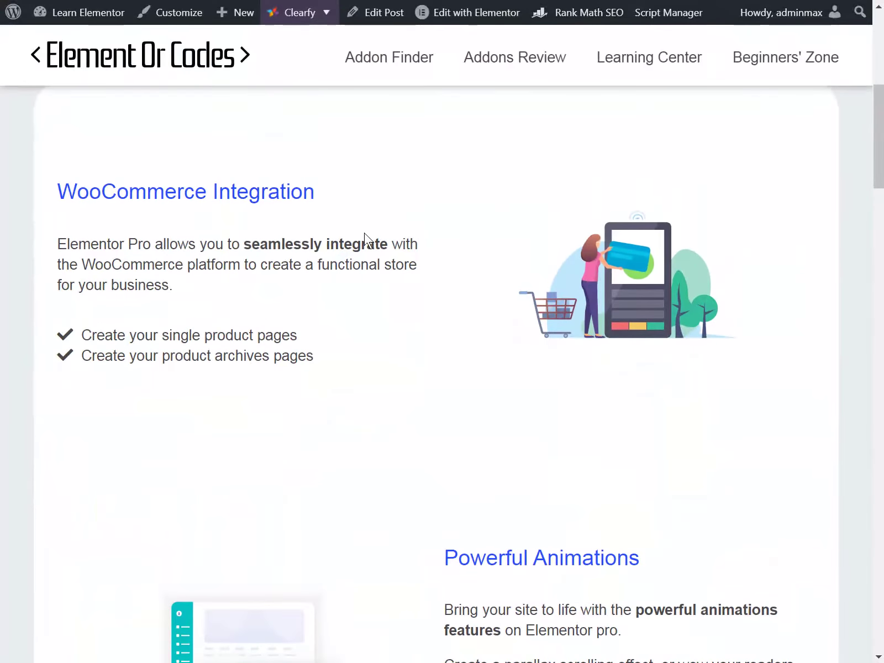
{"action": "scroll", "coordinate": [342, 258], "scroll_direction": "up", "scroll_amount": 1}
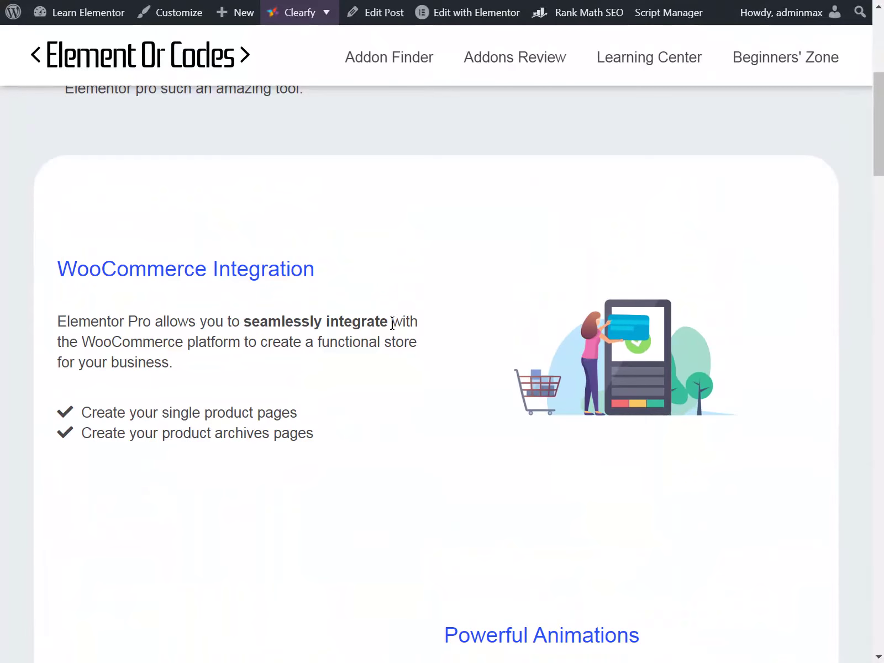
{"action": "scroll", "coordinate": [355, 366], "scroll_direction": "down", "scroll_amount": 6}
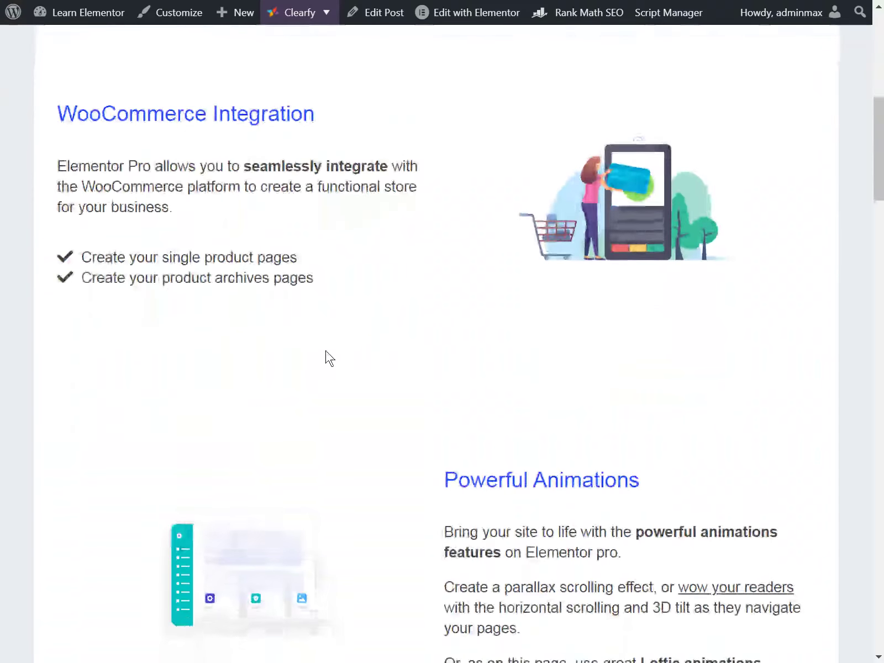
{"action": "scroll", "coordinate": [326, 358], "scroll_direction": "down", "scroll_amount": 12}
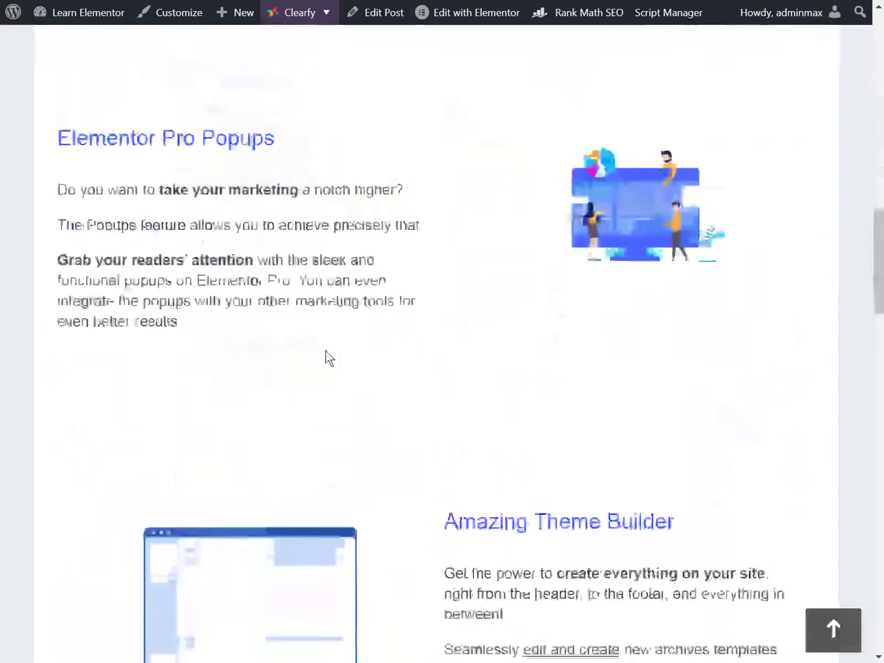
{"action": "scroll", "coordinate": [243, 483], "scroll_direction": "up", "scroll_amount": 5}
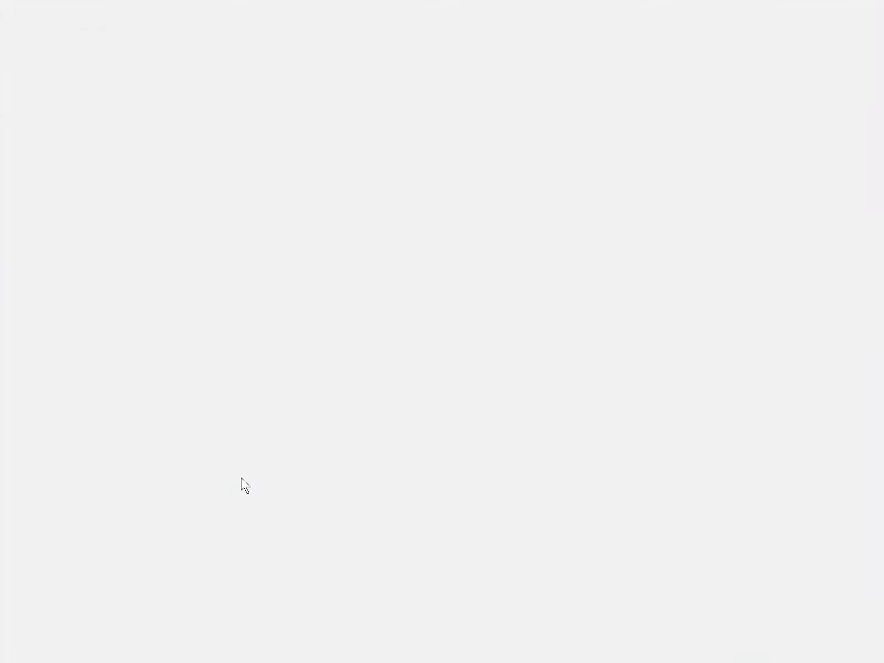
Examine the inner sections inside the white feature container in the Elementor editor, from WooCommerce Integration to Powerful Forms Creator.
{"action": "scroll", "coordinate": [600, 315], "scroll_direction": "down", "scroll_amount": 7}
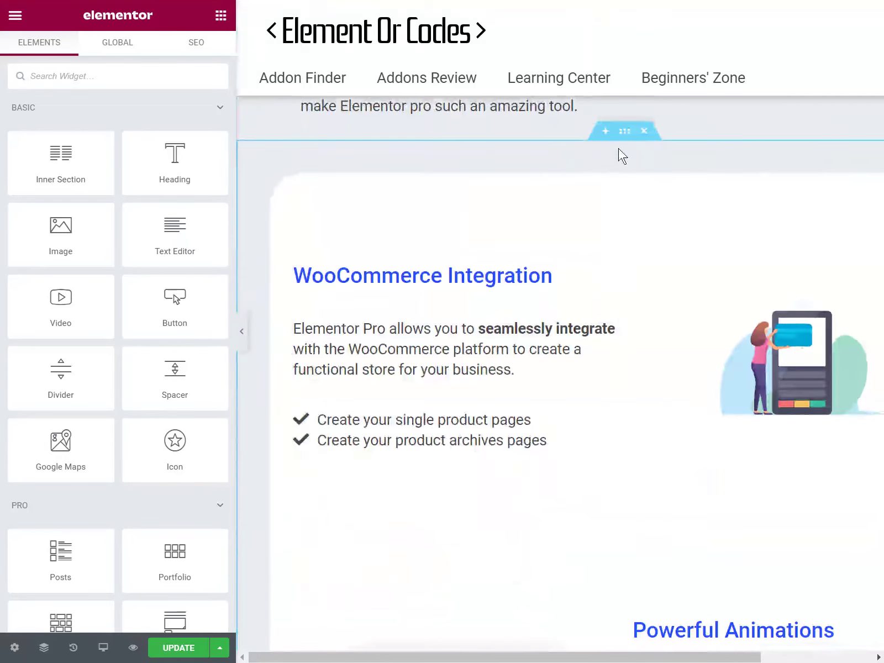
{"action": "mouse_move", "coordinate": [282, 192]}
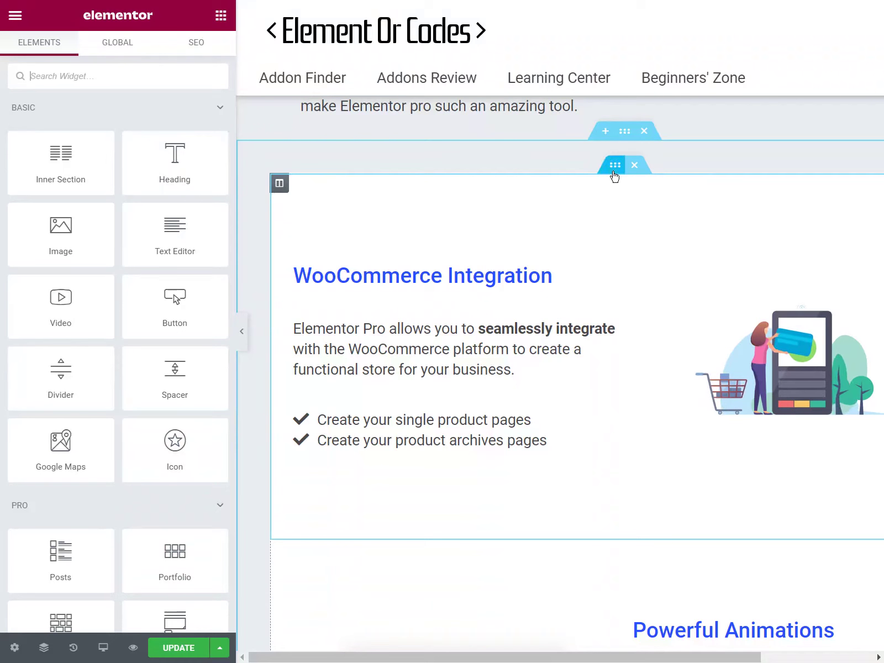
{"action": "scroll", "coordinate": [596, 309], "scroll_direction": "down", "scroll_amount": 1}
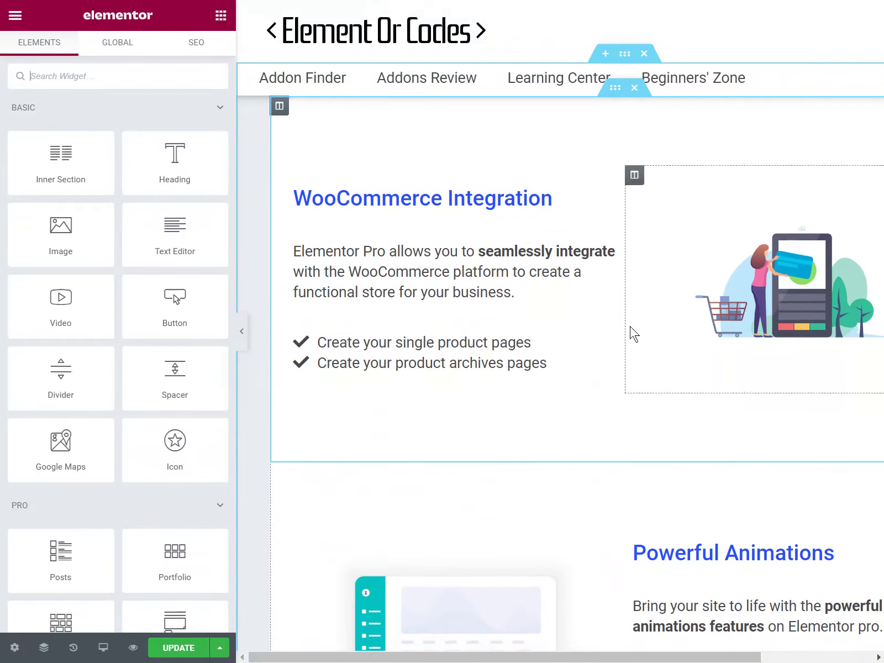
{"action": "scroll", "coordinate": [619, 383], "scroll_direction": "down", "scroll_amount": 4}
{"action": "scroll", "coordinate": [619, 382], "scroll_direction": "down", "scroll_amount": 3}
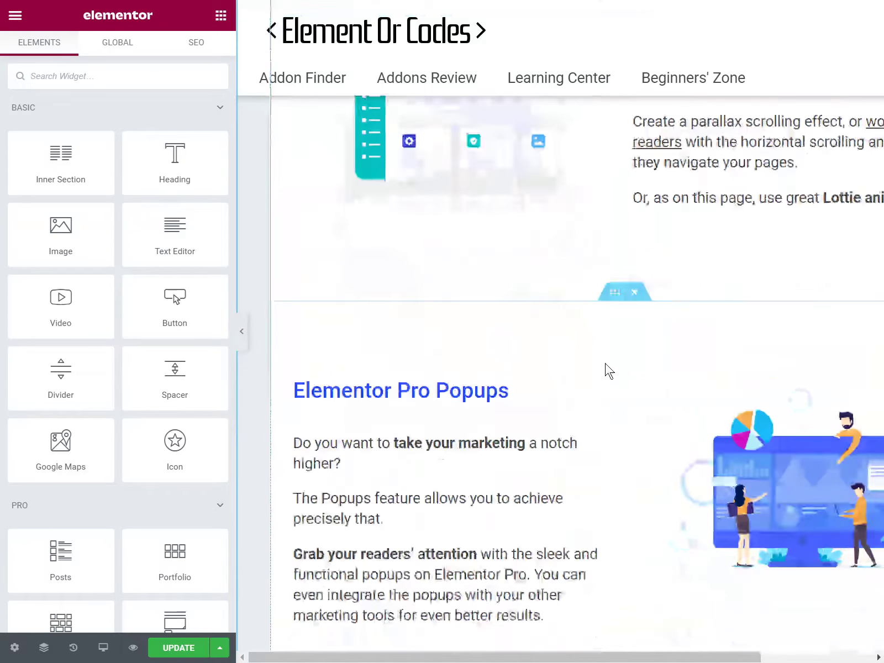
{"action": "scroll", "coordinate": [581, 339], "scroll_direction": "down", "scroll_amount": 10}
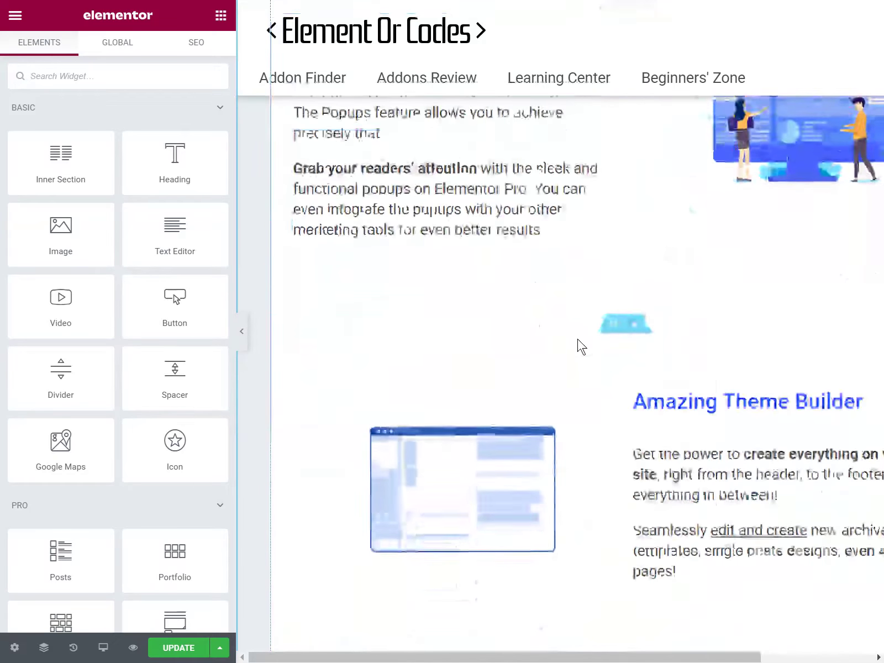
{"action": "scroll", "coordinate": [577, 354], "scroll_direction": "down", "scroll_amount": 3}
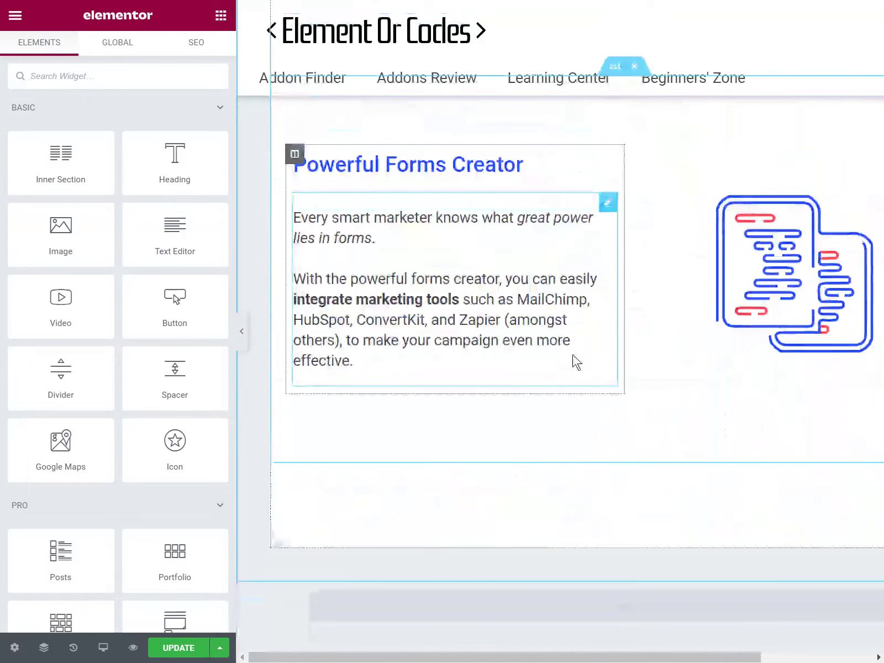
{"action": "scroll", "coordinate": [514, 415], "scroll_direction": "down", "scroll_amount": 2}
{"action": "scroll", "coordinate": [468, 390], "scroll_direction": "up", "scroll_amount": 3}
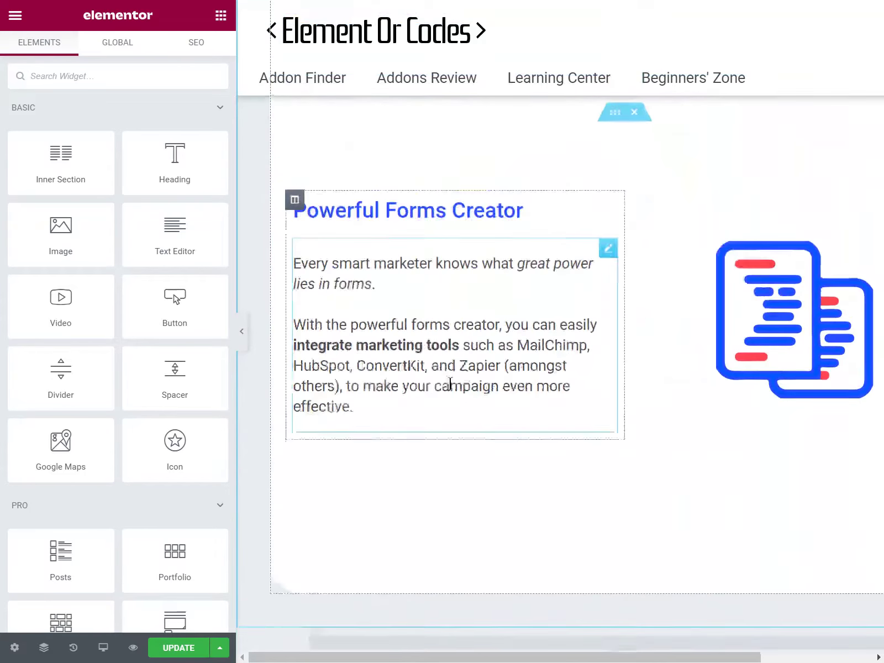
Open the advanced settings of the outer section holding the features and examine its CSS class.
{"action": "scroll", "coordinate": [485, 387], "scroll_direction": "up", "scroll_amount": 14}
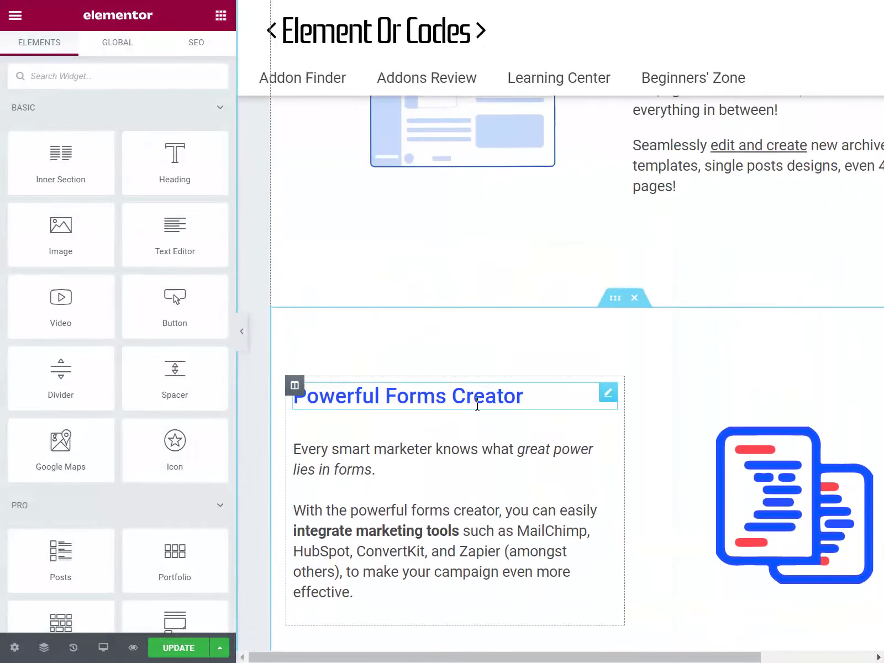
{"action": "scroll", "coordinate": [562, 401], "scroll_direction": "up", "scroll_amount": 8}
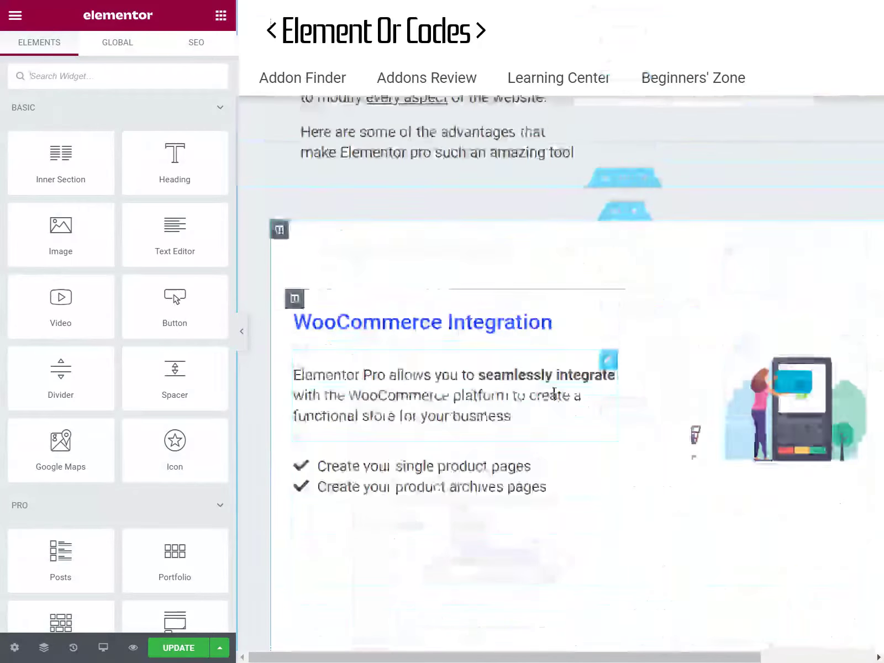
{"action": "left_click", "coordinate": [625, 286]}
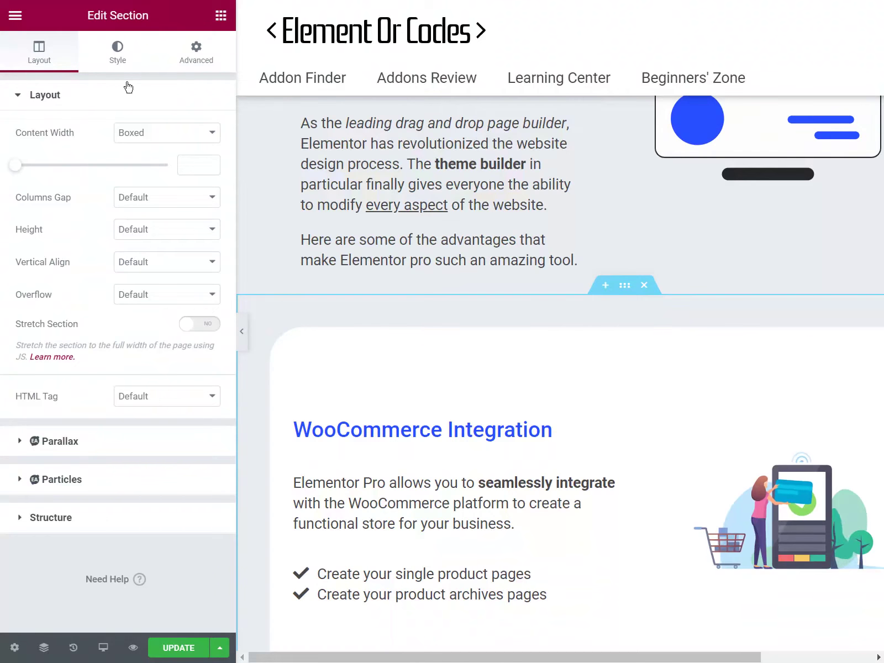
{"action": "left_click", "coordinate": [198, 55]}
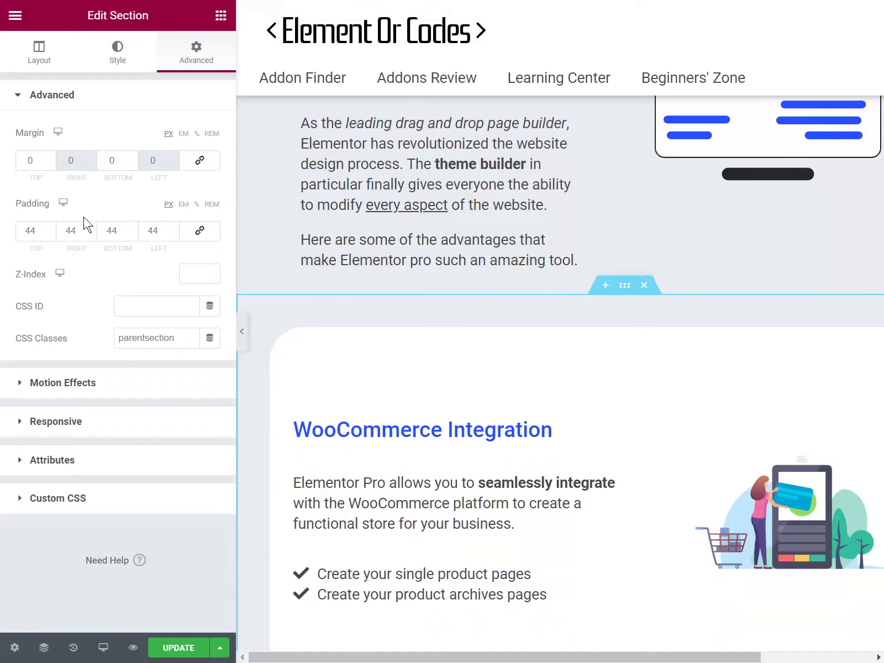
{"action": "double_click", "coordinate": [138, 342]}
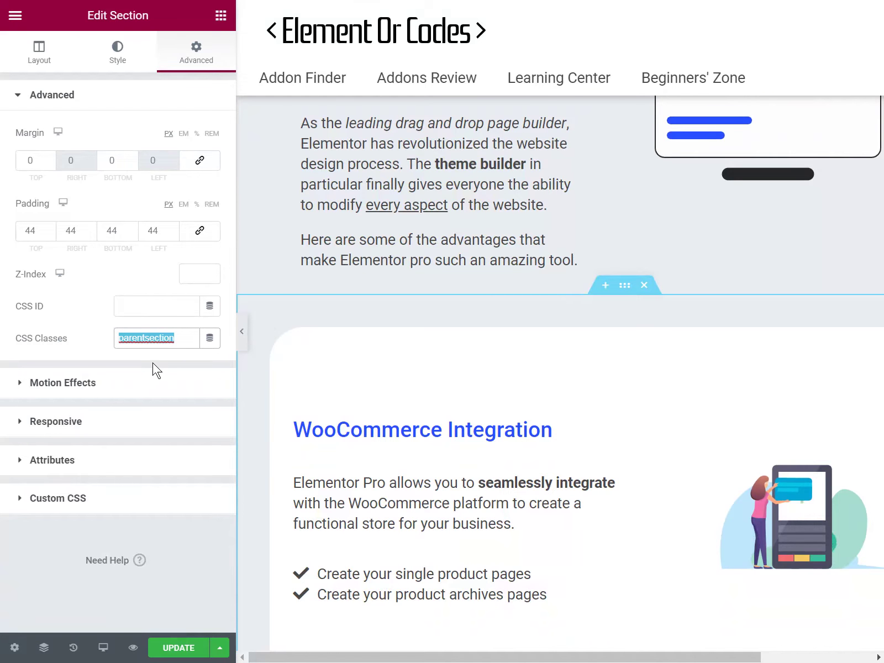
{"action": "left_click", "coordinate": [153, 363]}
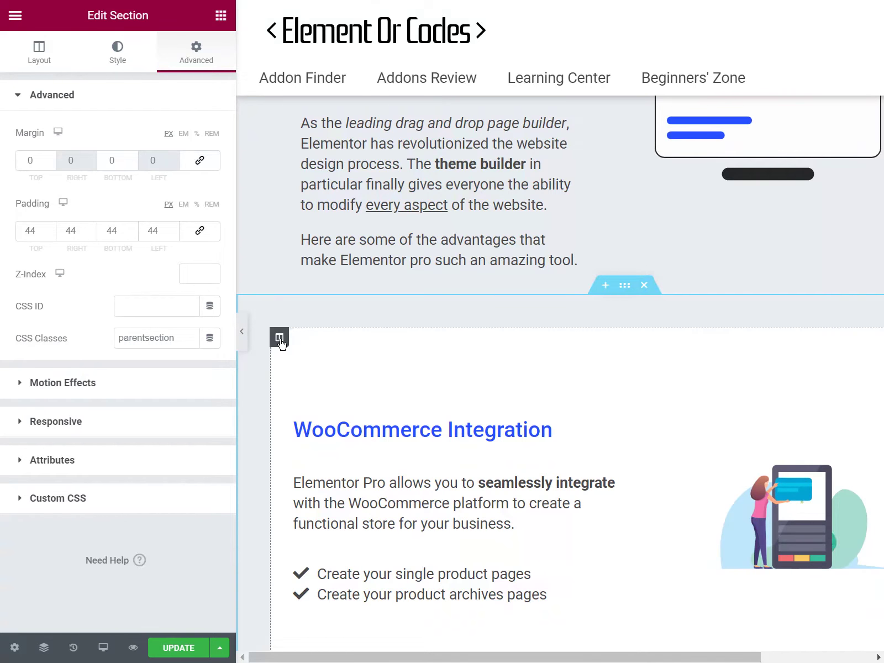
Set the bottom padding of the white column that contains the inner sections to 0 px.
{"action": "left_click", "coordinate": [279, 338]}
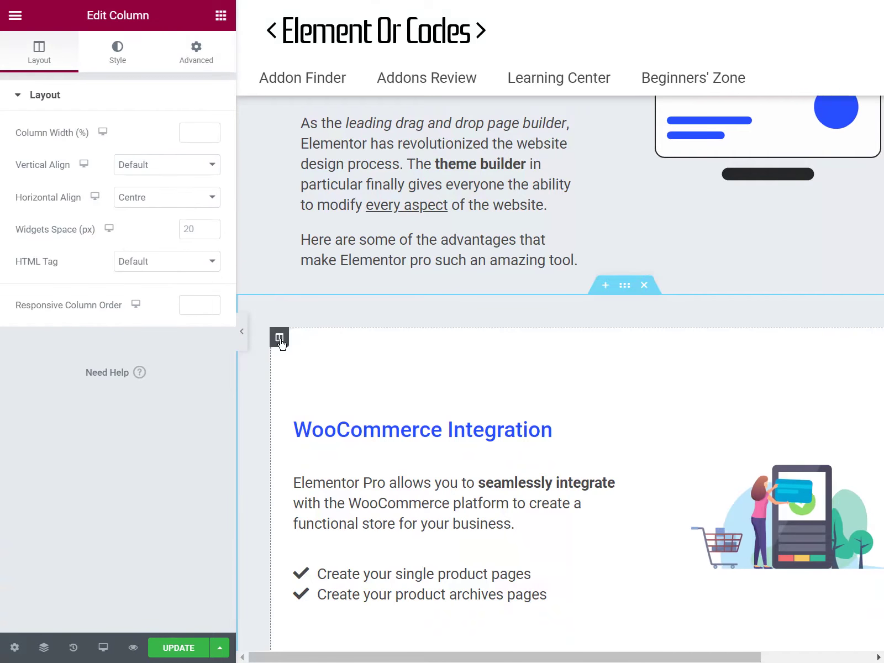
{"action": "left_click", "coordinate": [199, 65]}
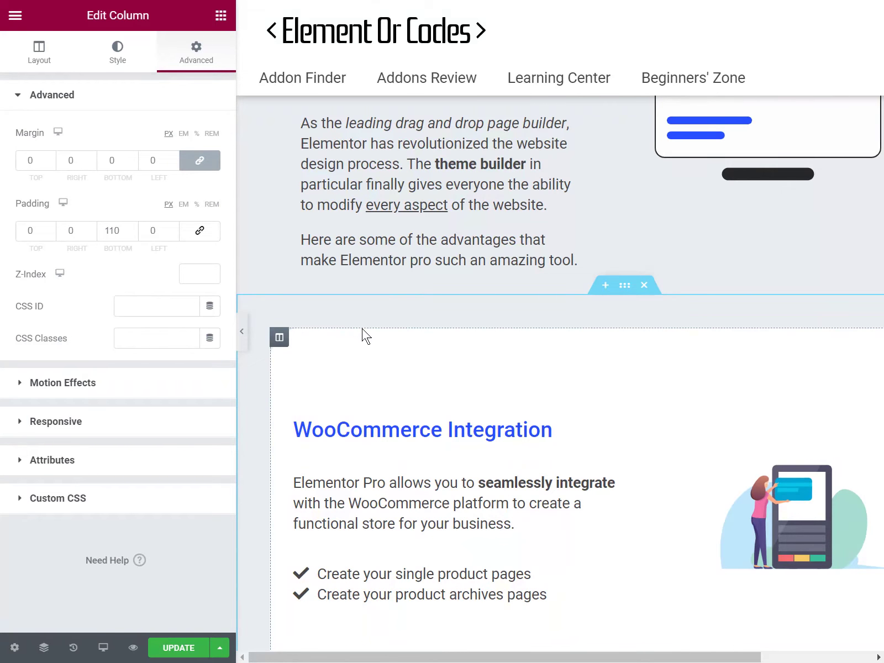
{"action": "double_click", "coordinate": [102, 232]}
{"action": "type", "text": "0"}
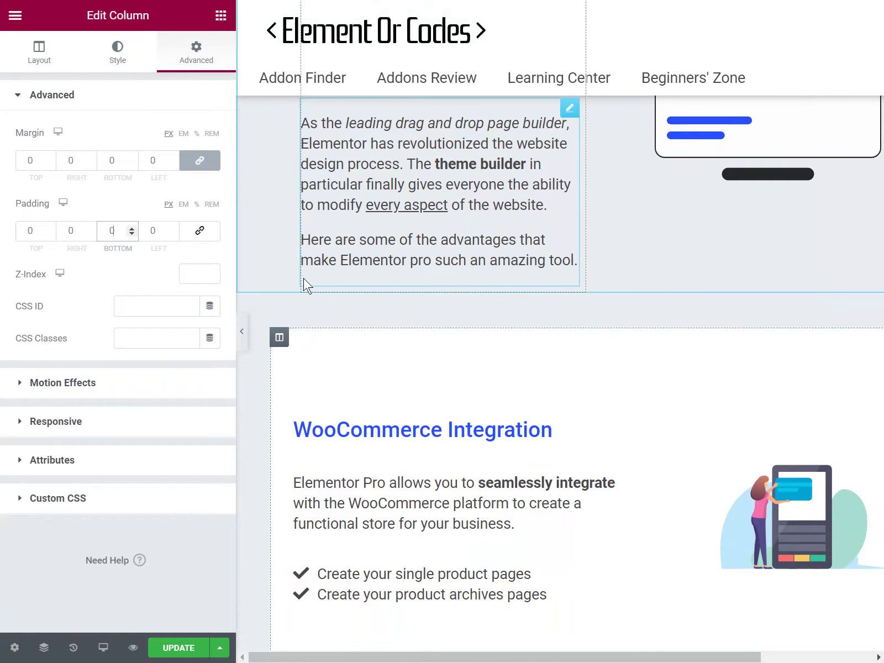
Switch the column's padding and margin units to EM and set its padding to 0 on all sides.
{"action": "scroll", "coordinate": [243, 271], "scroll_direction": "down", "scroll_amount": 2}
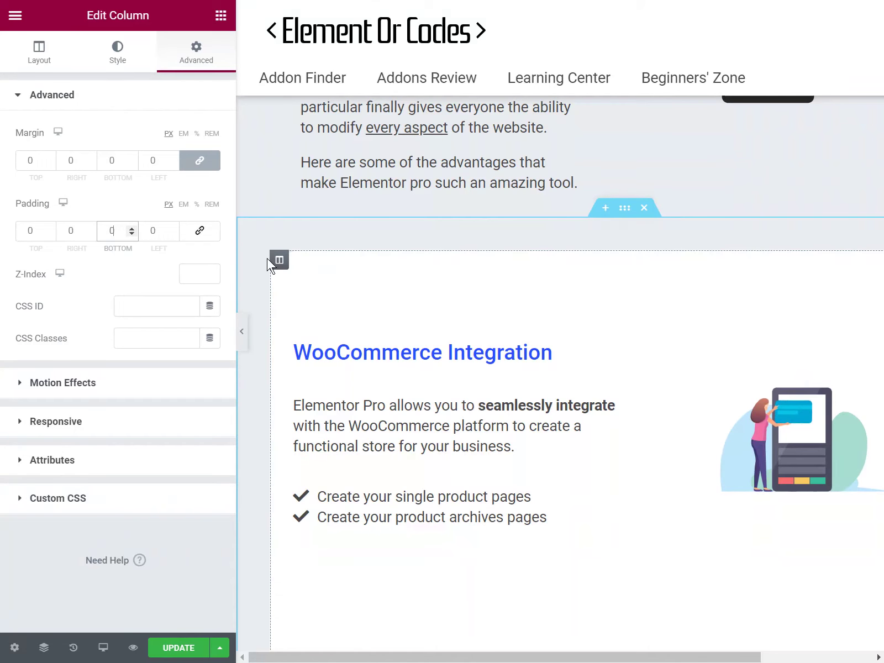
{"action": "left_click", "coordinate": [184, 205]}
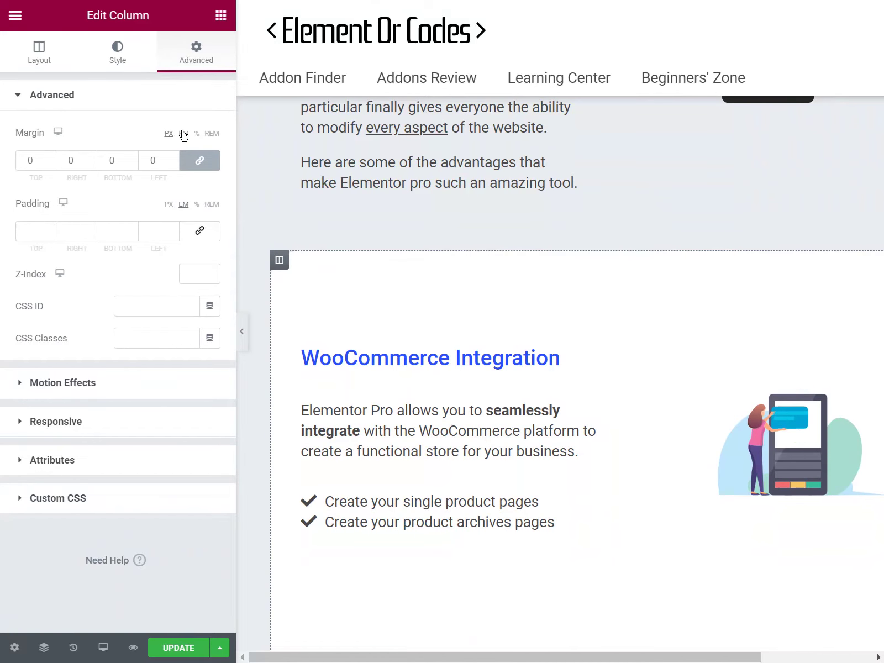
{"action": "left_click", "coordinate": [183, 134]}
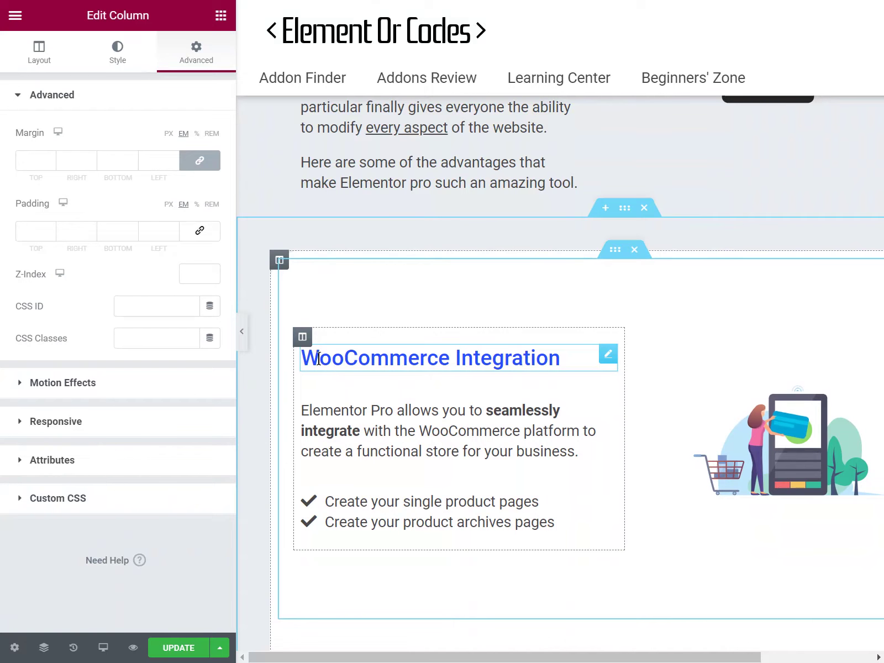
{"action": "left_click", "coordinate": [116, 231]}
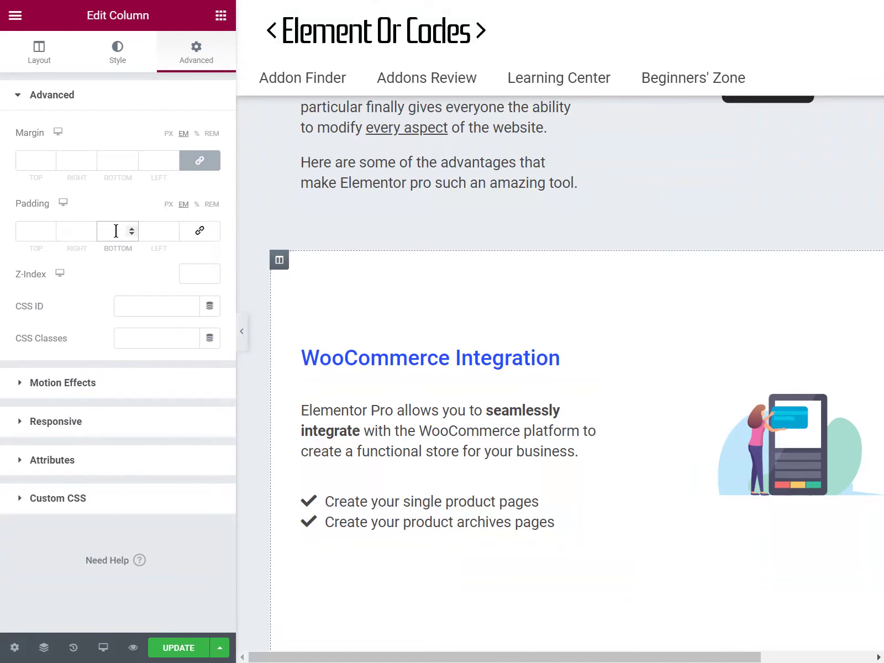
{"action": "type", "text": "0"}
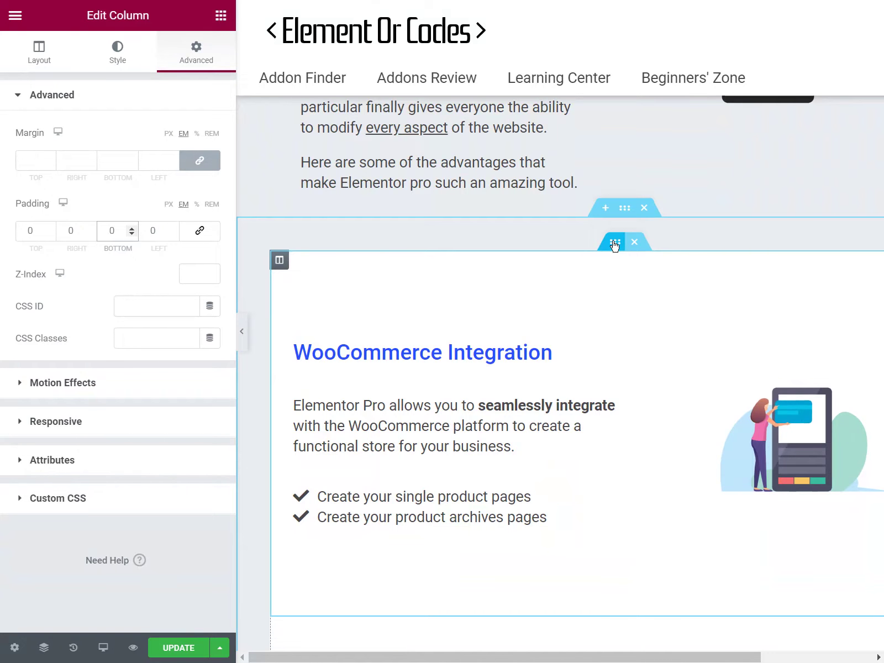
Enter swipee as the CSS class of the WooCommerce Integration inner section.
{"action": "left_click", "coordinate": [623, 209]}
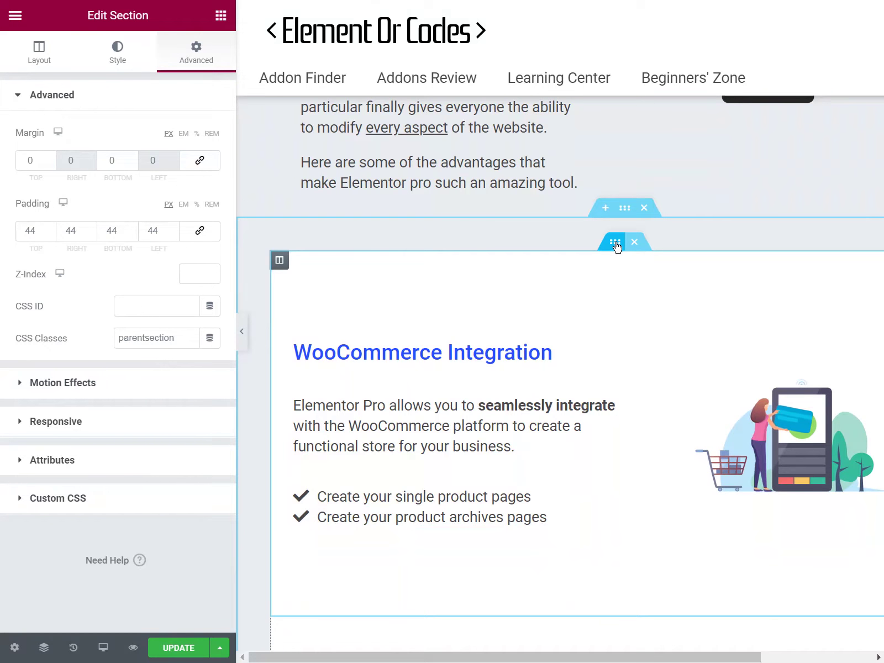
{"action": "left_click", "coordinate": [614, 242]}
{"action": "left_click", "coordinate": [197, 59]}
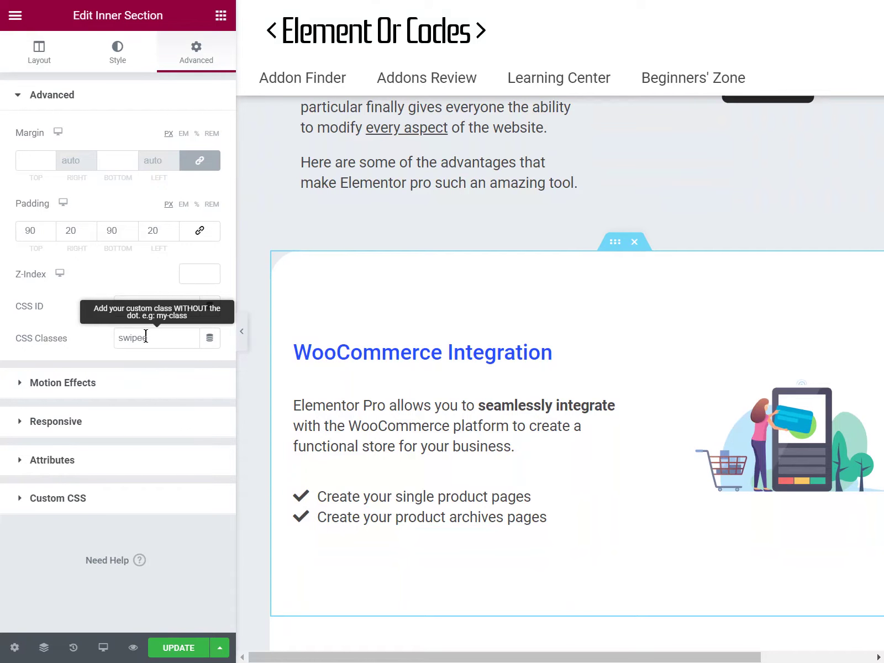
{"action": "left_click_drag", "start_coordinate": [147, 339], "coordinate": [137, 338]}
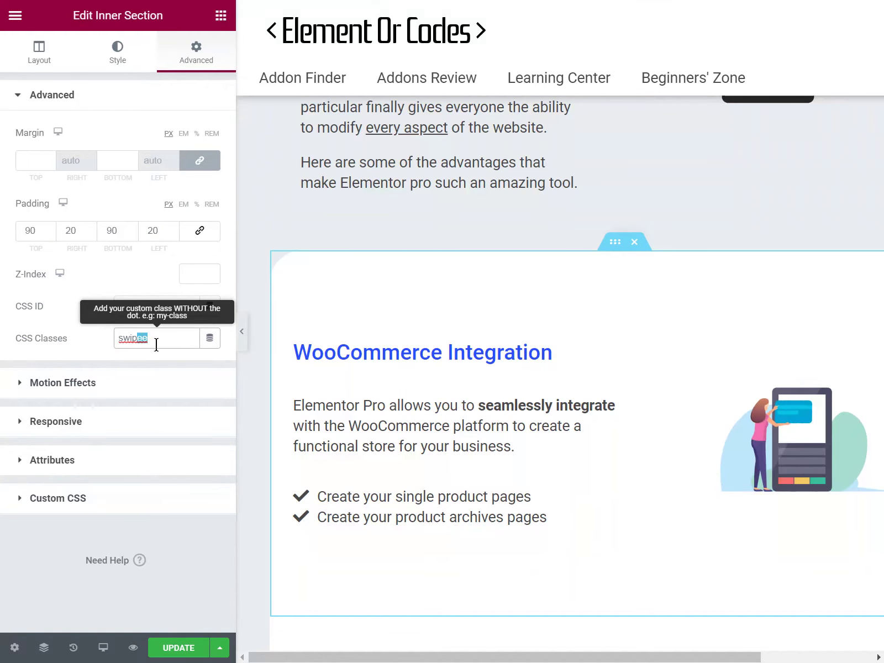
{"action": "left_click", "coordinate": [164, 346]}
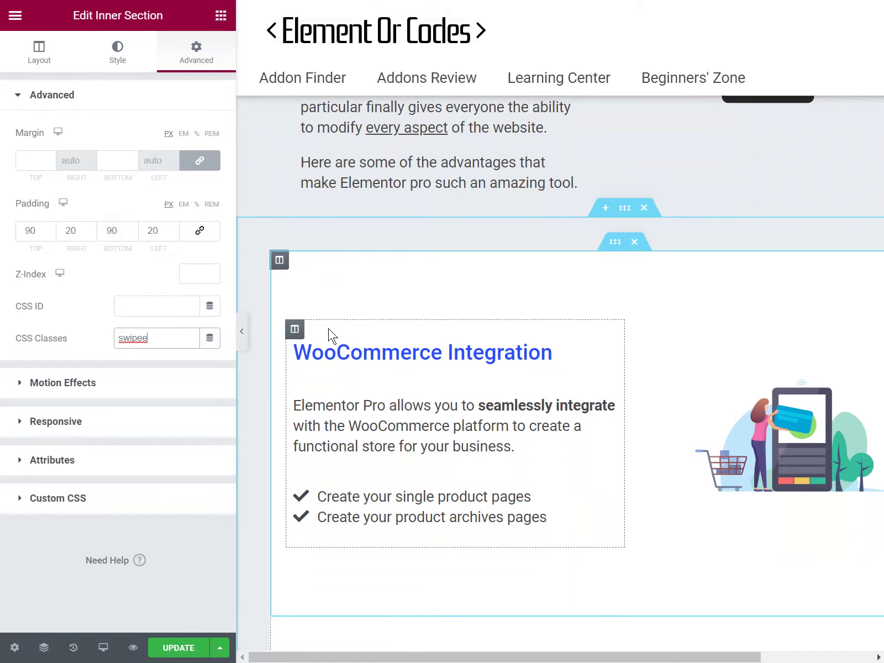
{"action": "scroll", "coordinate": [328, 335], "scroll_direction": "down", "scroll_amount": 1}
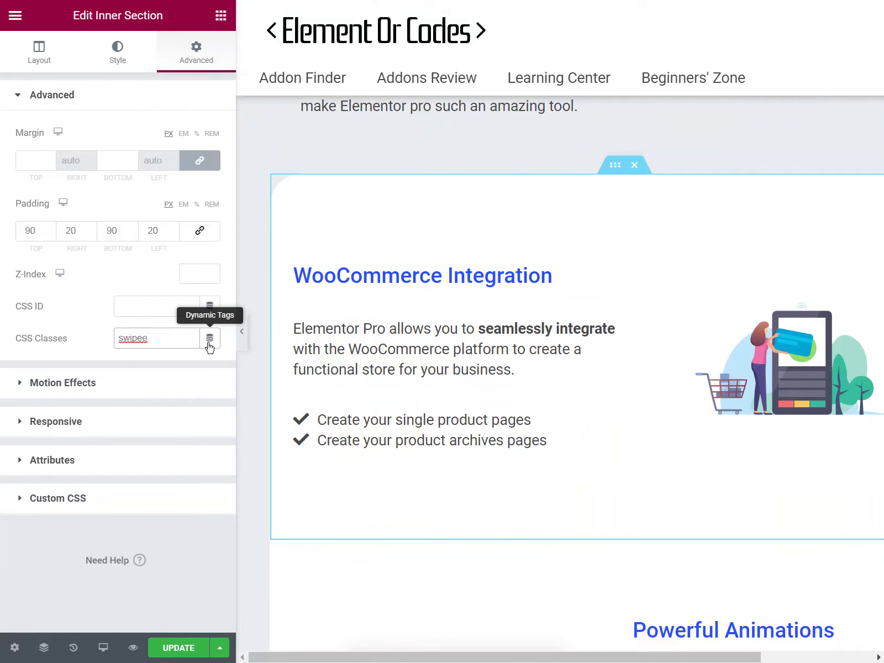
{"action": "key", "text": "BackSpace"}
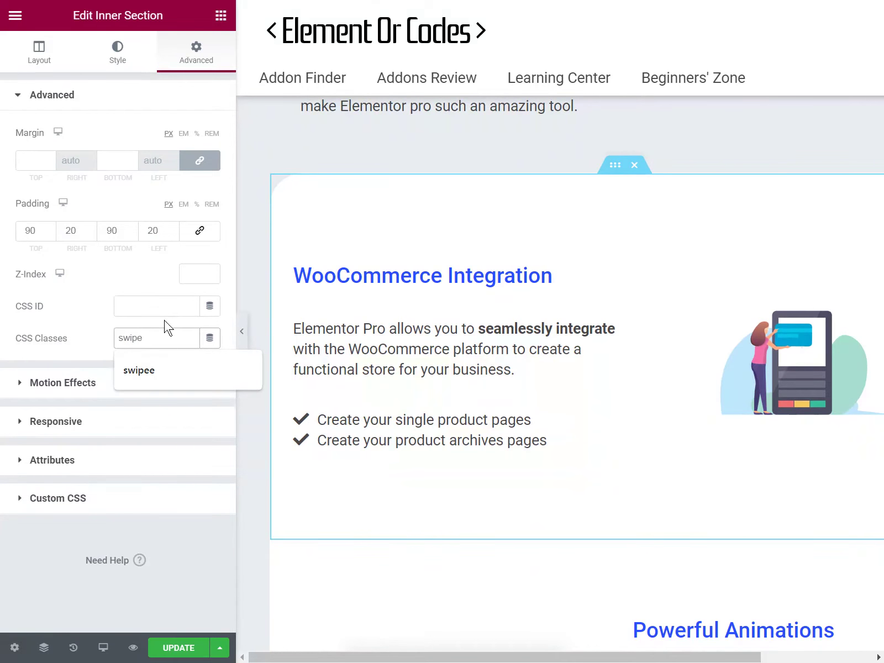
{"action": "type", "text": "e"}
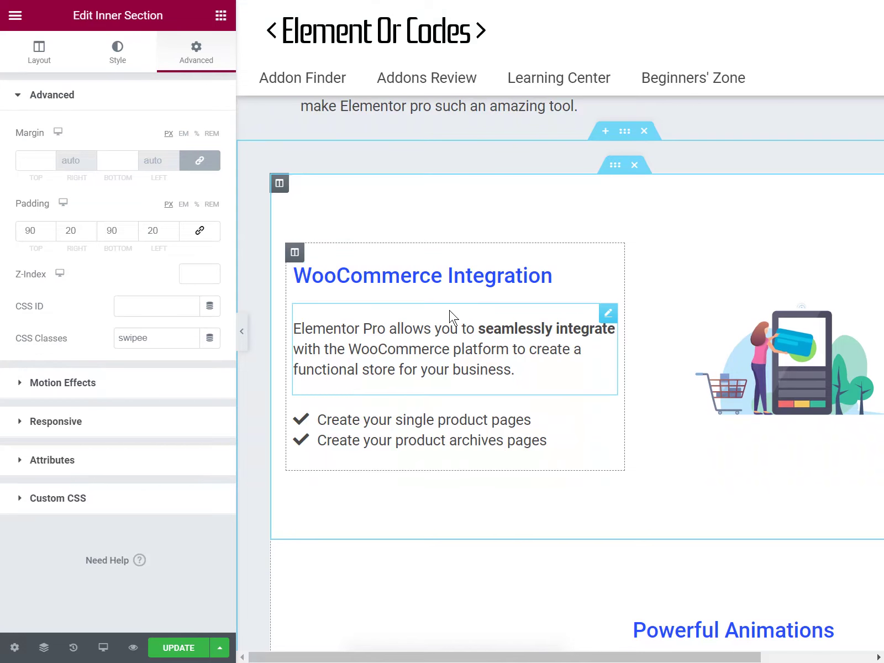
Look through the stacked inner sections down to Powerful Forms Creator and open that inner section's settings.
{"action": "scroll", "coordinate": [450, 317], "scroll_direction": "down", "scroll_amount": 2}
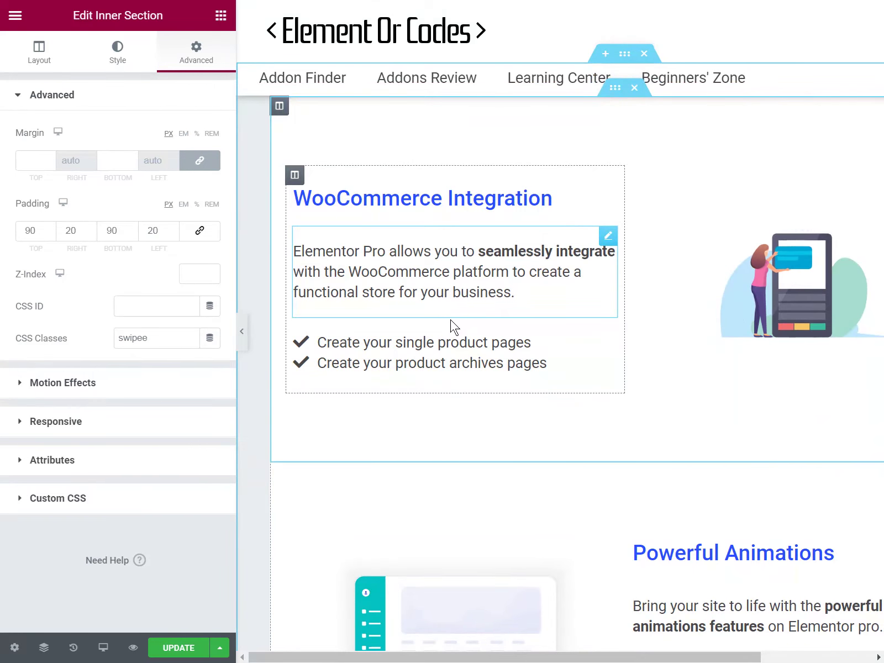
{"action": "scroll", "coordinate": [452, 326], "scroll_direction": "up", "scroll_amount": 2}
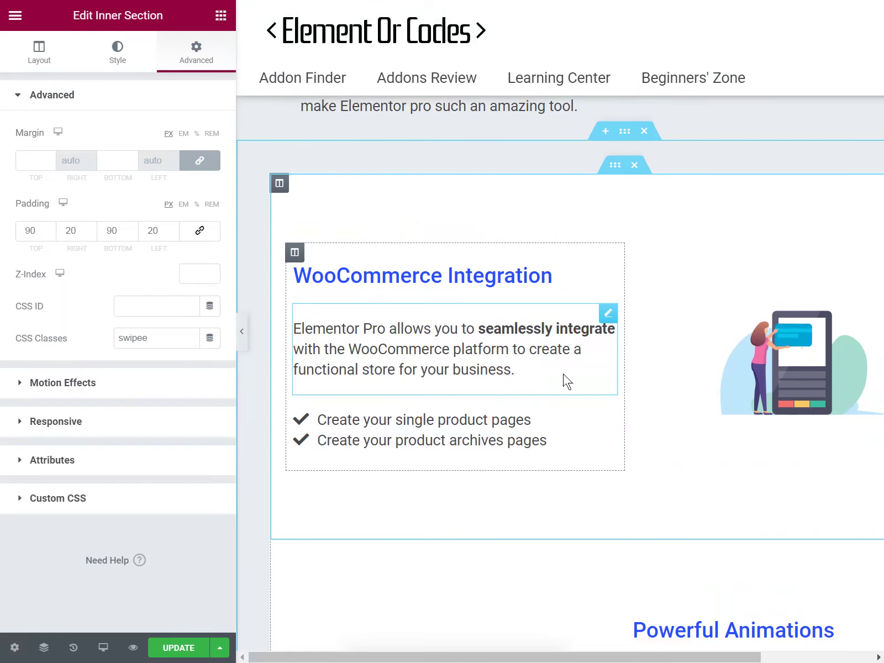
{"action": "scroll", "coordinate": [530, 387], "scroll_direction": "down", "scroll_amount": 6}
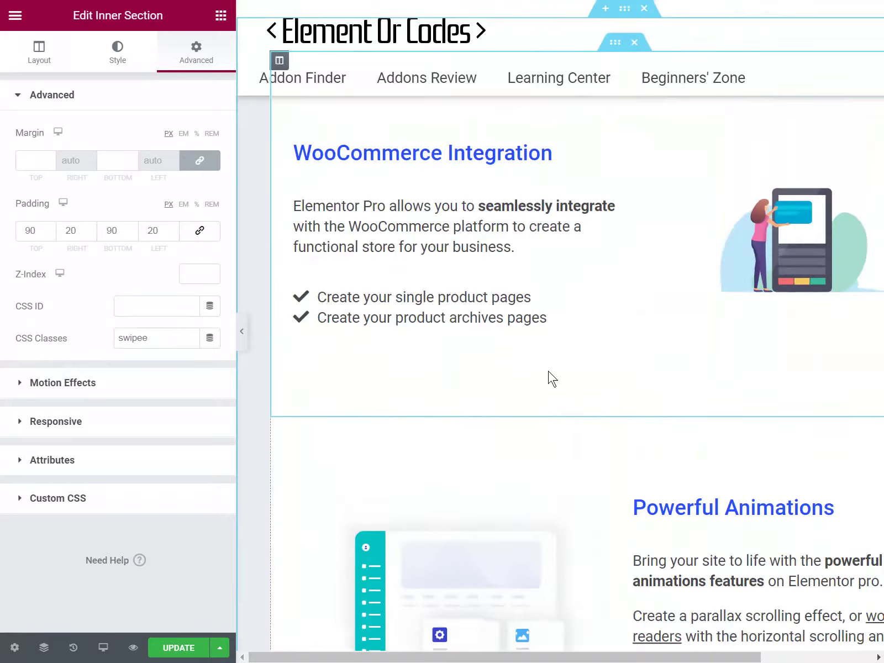
{"action": "scroll", "coordinate": [542, 375], "scroll_direction": "down", "scroll_amount": 10}
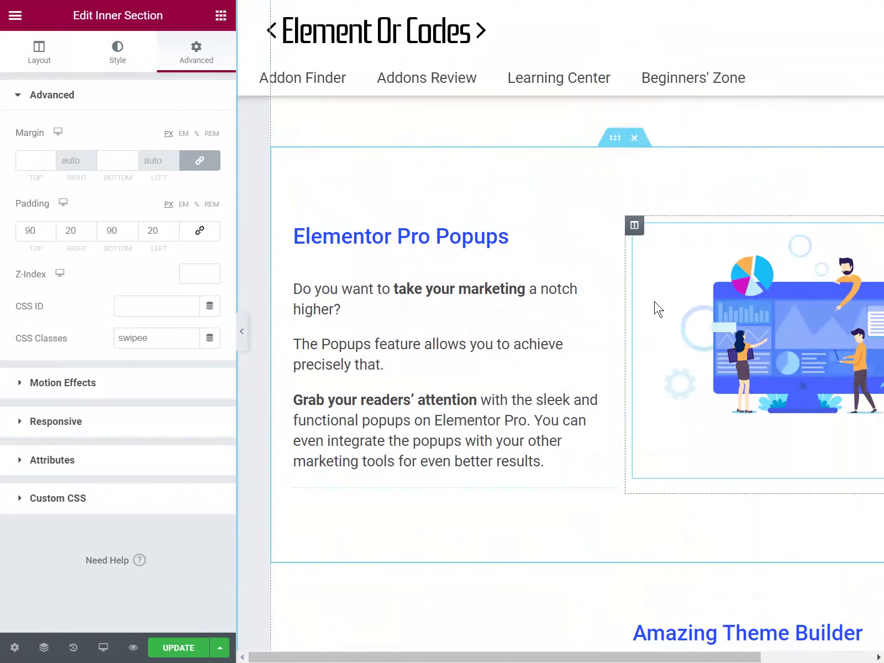
{"action": "scroll", "coordinate": [538, 303], "scroll_direction": "down", "scroll_amount": 4}
{"action": "scroll", "coordinate": [543, 309], "scroll_direction": "down", "scroll_amount": 10}
{"action": "left_click", "coordinate": [615, 143]}
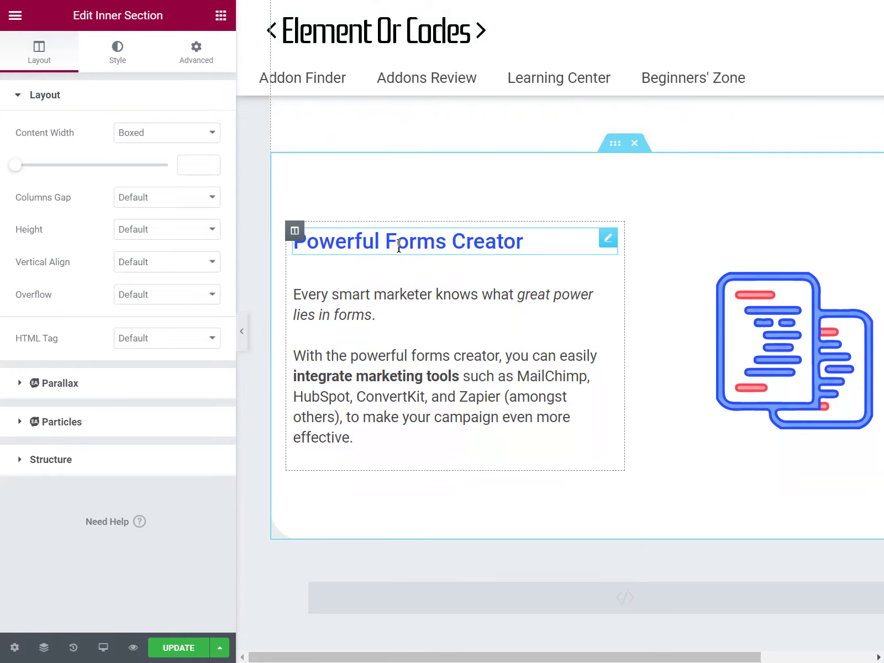
Try adding the extra text "ere" to the title of the Powerful Forms Creator heading.
{"action": "left_click", "coordinate": [607, 238]}
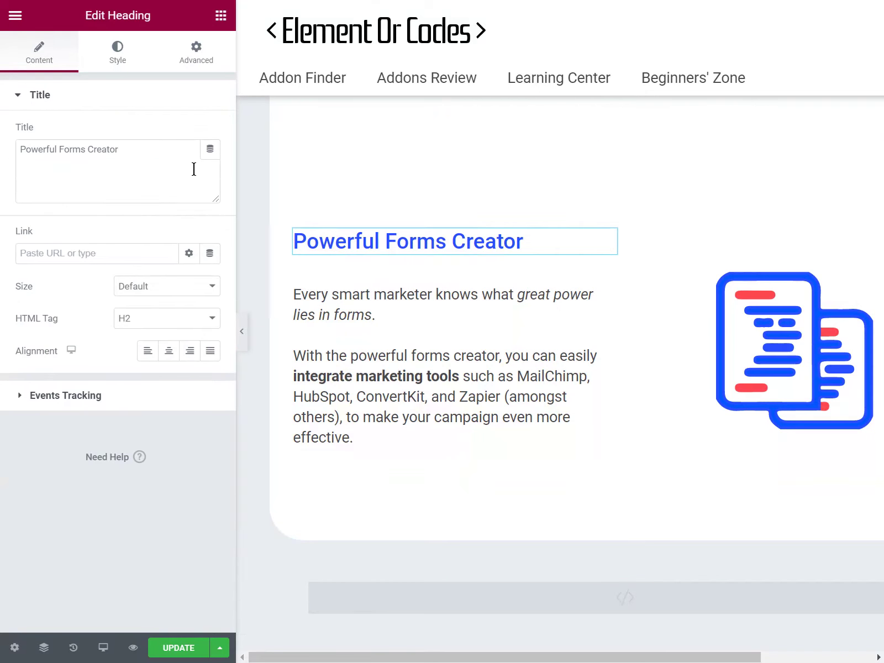
{"action": "left_click", "coordinate": [189, 171]}
{"action": "key", "text": "Return"}
{"action": "key", "text": "Return"}
{"action": "type", "text": "ere"}
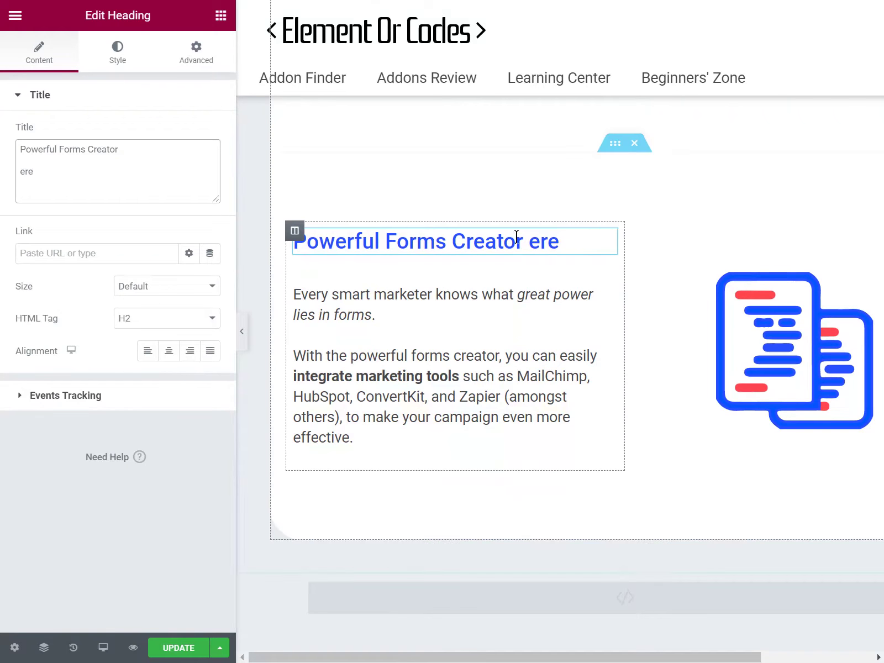
{"action": "key", "text": "BackSpace"}
{"action": "key", "text": "BackSpace"}
{"action": "key", "text": "BackSpace"}
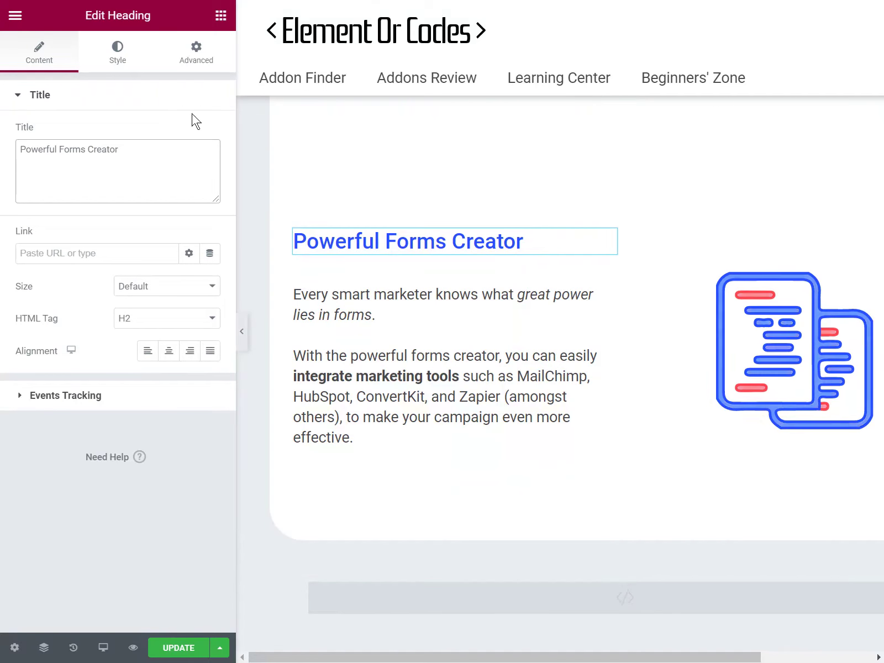
Check the CSS class of the Powerful Forms Creator inner section and locate the HTML code block below the feature container.
{"action": "left_click", "coordinate": [205, 61]}
{"action": "scroll", "coordinate": [470, 287], "scroll_direction": "up", "scroll_amount": 2}
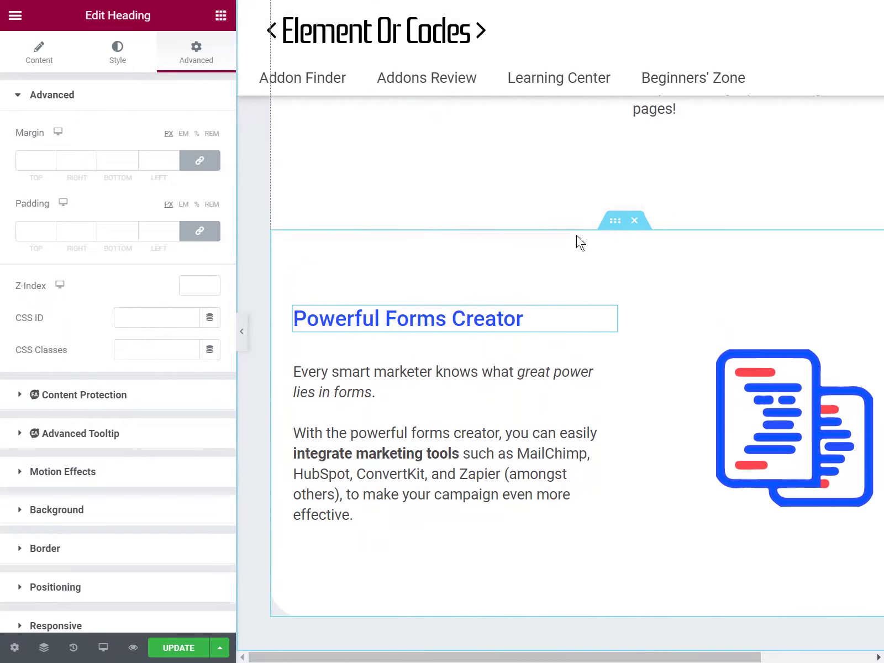
{"action": "left_click", "coordinate": [613, 222]}
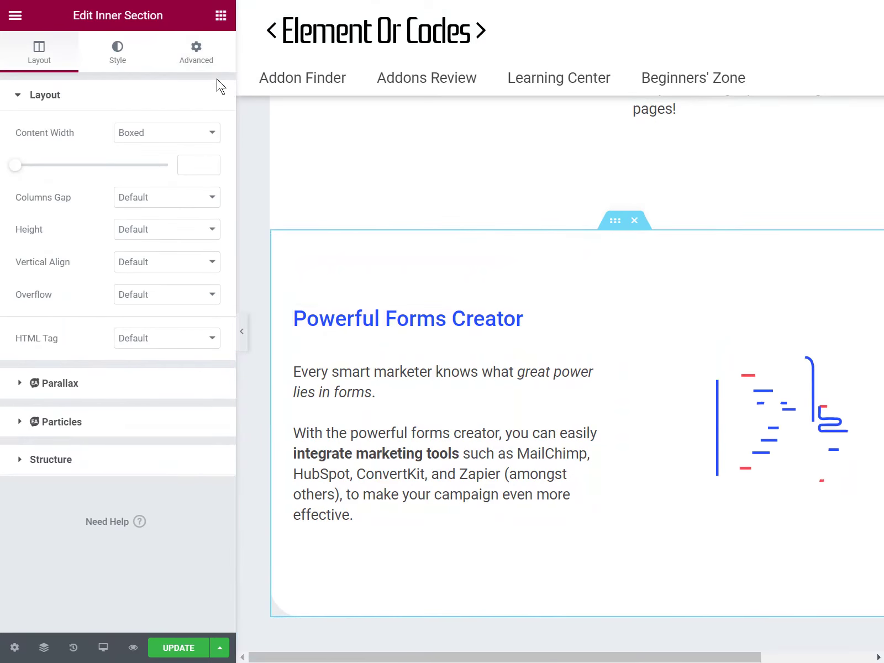
{"action": "left_click", "coordinate": [195, 53]}
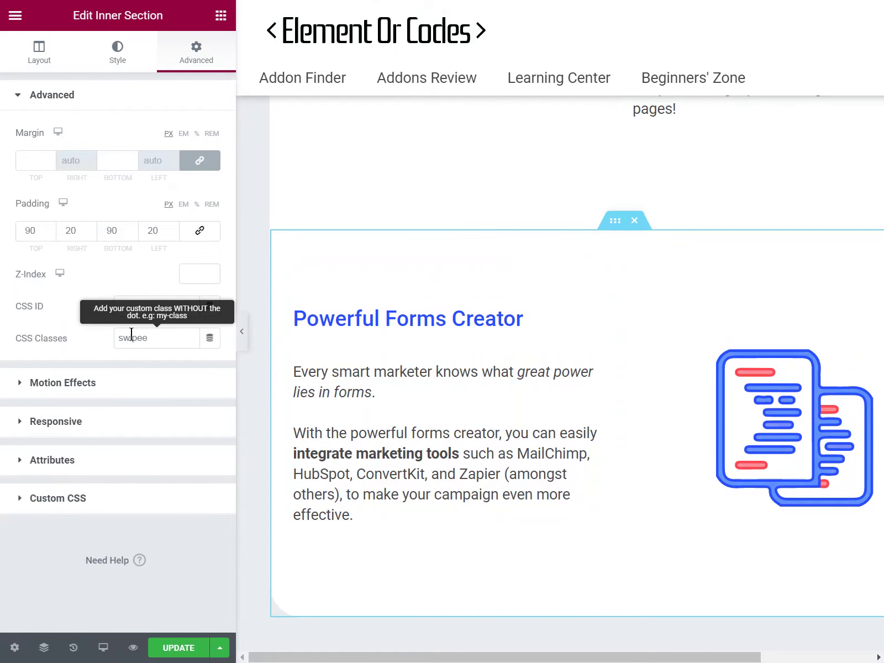
{"action": "scroll", "coordinate": [565, 403], "scroll_direction": "up", "scroll_amount": 3}
{"action": "scroll", "coordinate": [552, 403], "scroll_direction": "up", "scroll_amount": 4}
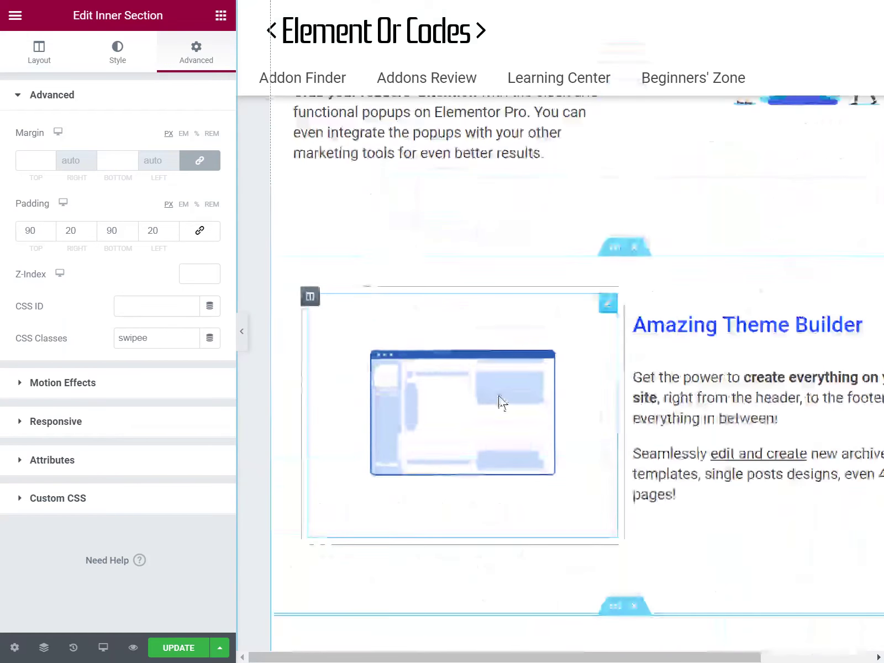
{"action": "scroll", "coordinate": [408, 385], "scroll_direction": "down", "scroll_amount": 4}
{"action": "scroll", "coordinate": [406, 386], "scroll_direction": "down", "scroll_amount": 4}
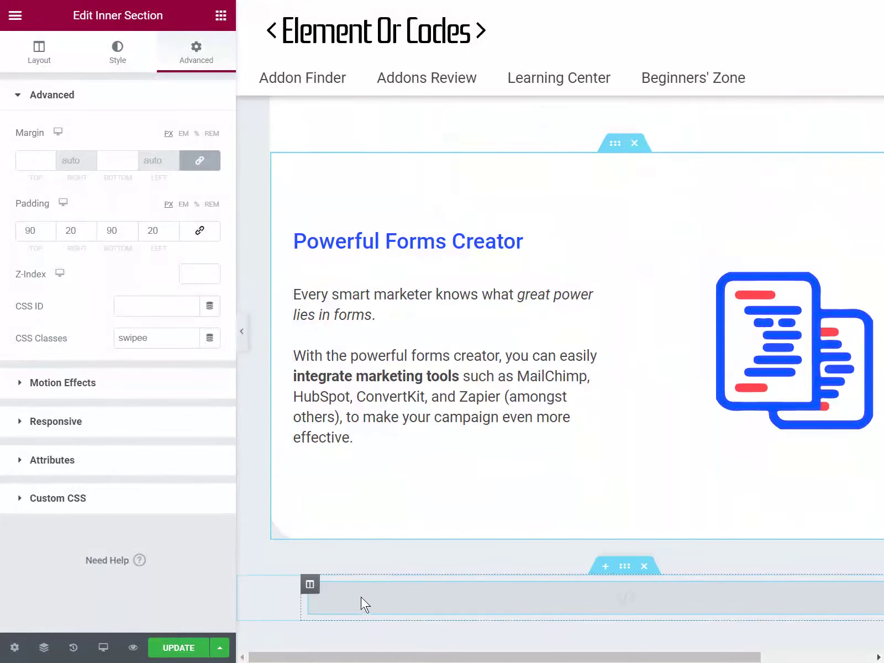
{"action": "scroll", "coordinate": [436, 552], "scroll_direction": "down", "scroll_amount": 3}
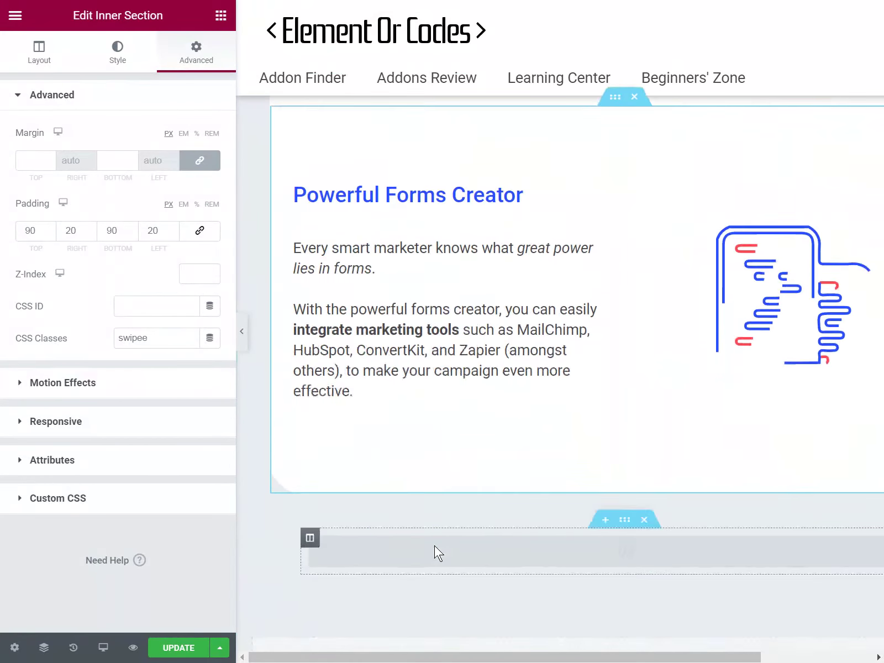
Copy all the code from the Notepad file vertical swiper code wowrking.txt into the HTML widget below the feature container.
{"action": "scroll", "coordinate": [641, 243], "scroll_direction": "up", "scroll_amount": 3}
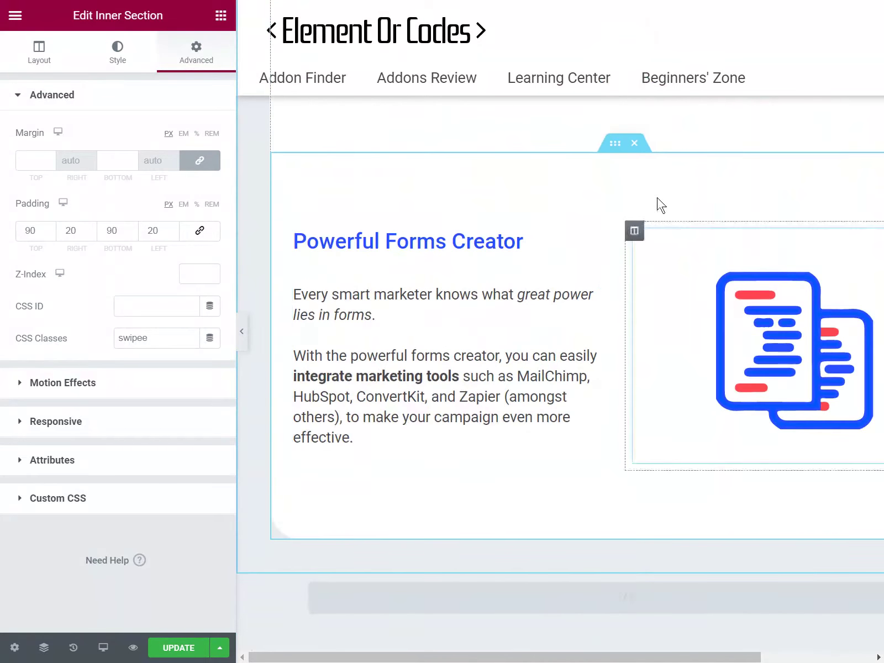
{"action": "scroll", "coordinate": [552, 309], "scroll_direction": "down", "scroll_amount": 3}
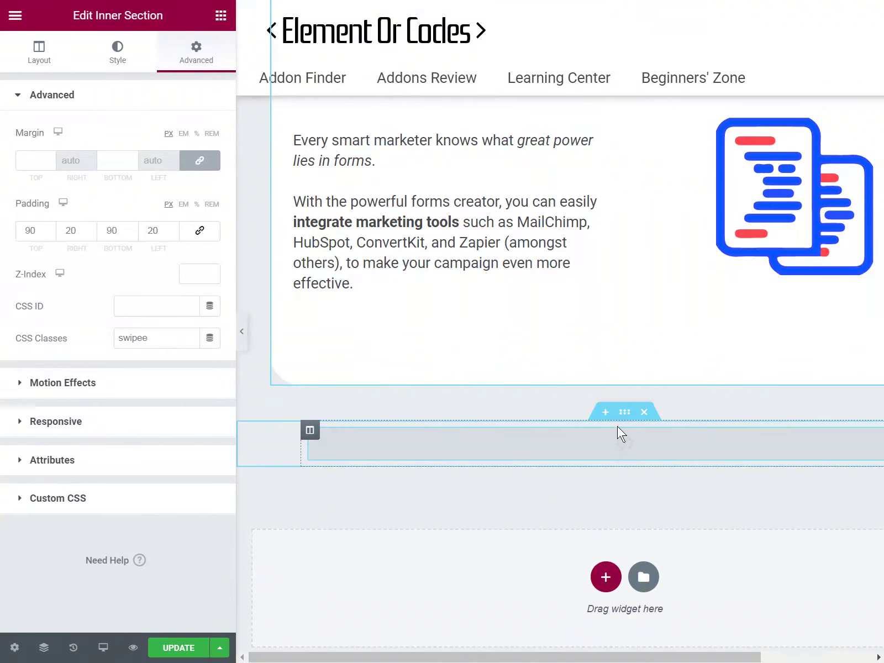
{"action": "left_click", "coordinate": [527, 441]}
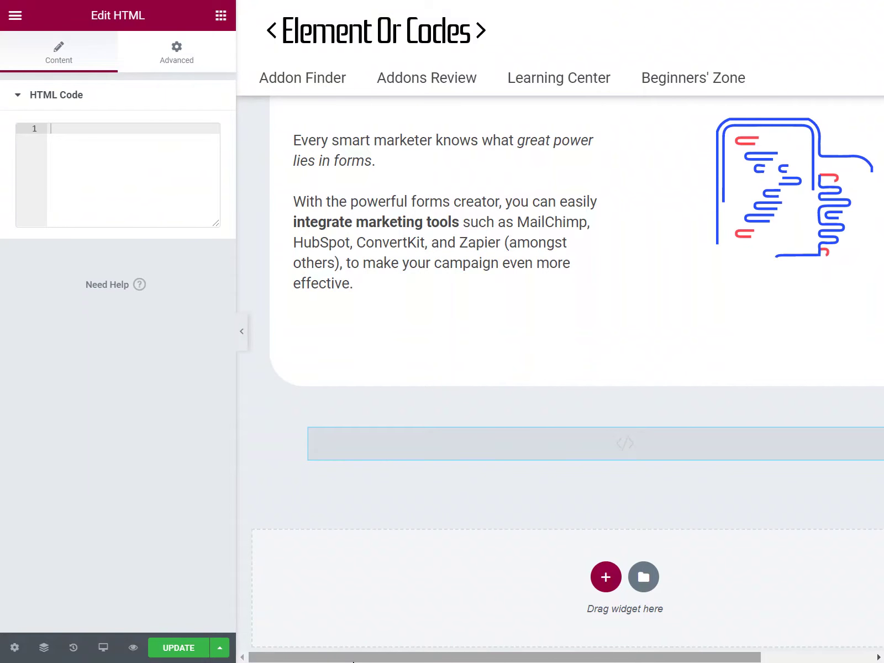
{"action": "key", "text": "alt+Tab"}
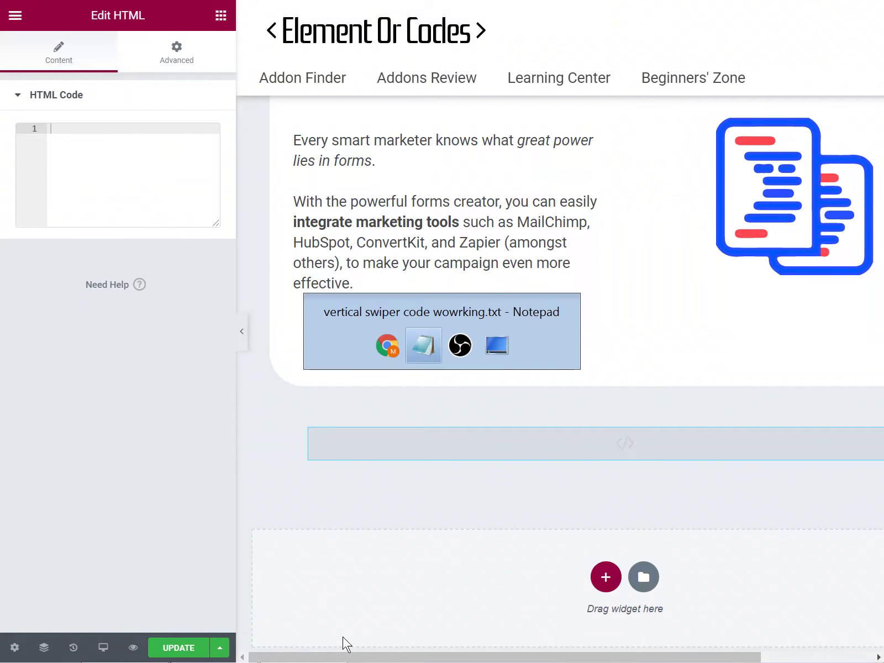
{"action": "key", "text": "ctrl+a"}
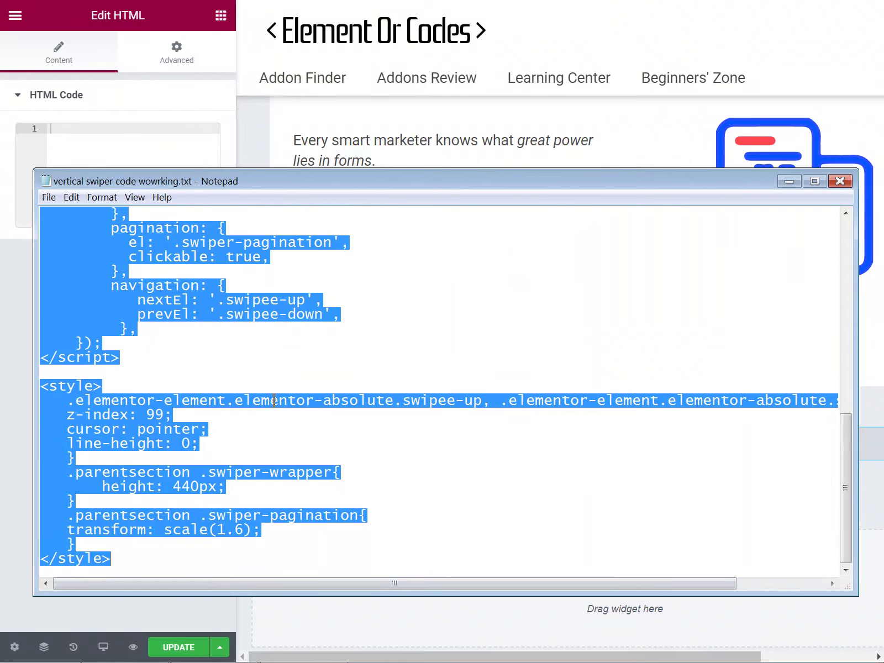
{"action": "key", "text": "alt+Tab"}
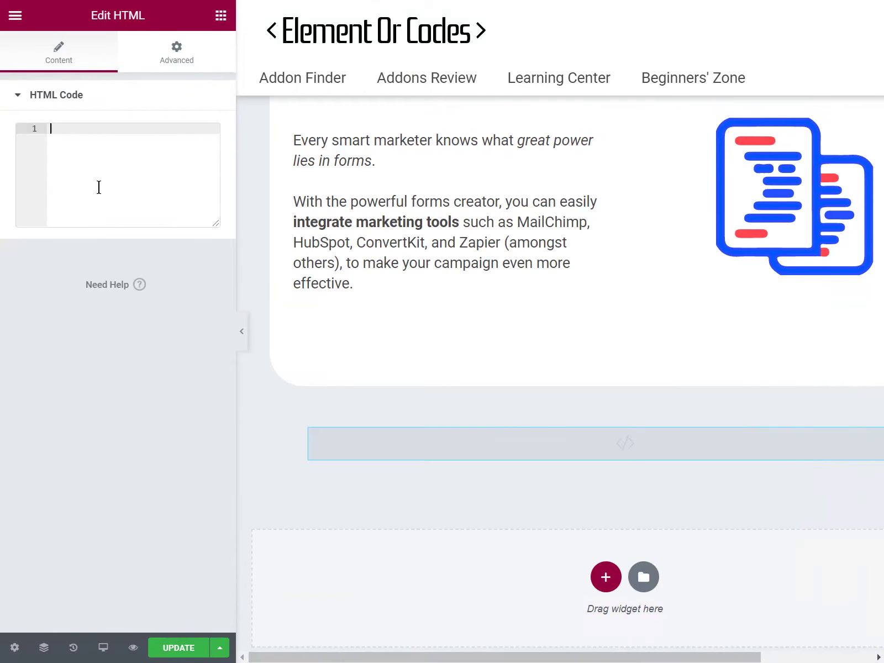
{"action": "key", "text": "ctrl+v"}
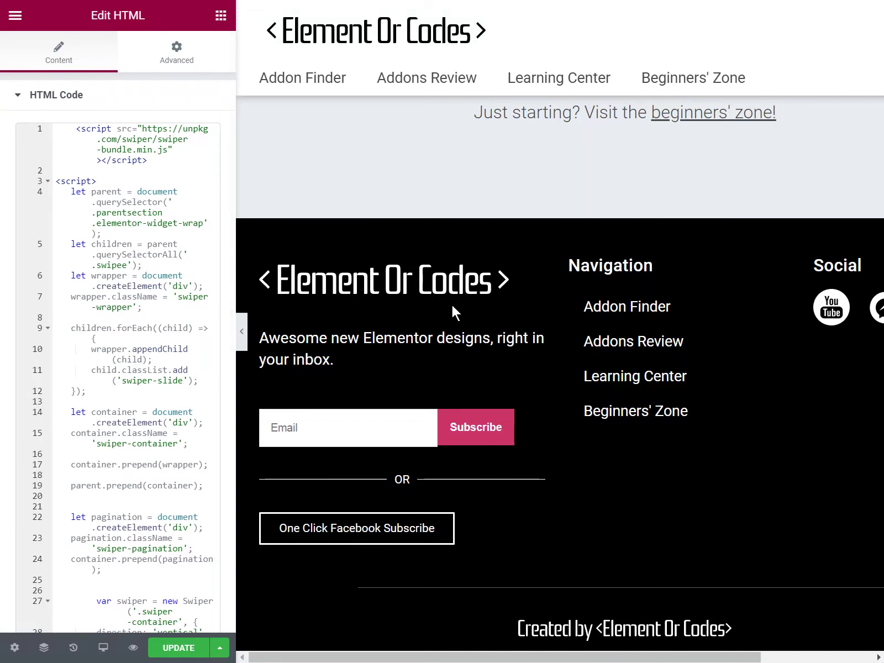
Return to the slider section and examine its vertical slides and pagination dots across the full page width.
{"action": "scroll", "coordinate": [407, 369], "scroll_direction": "up", "scroll_amount": 15}
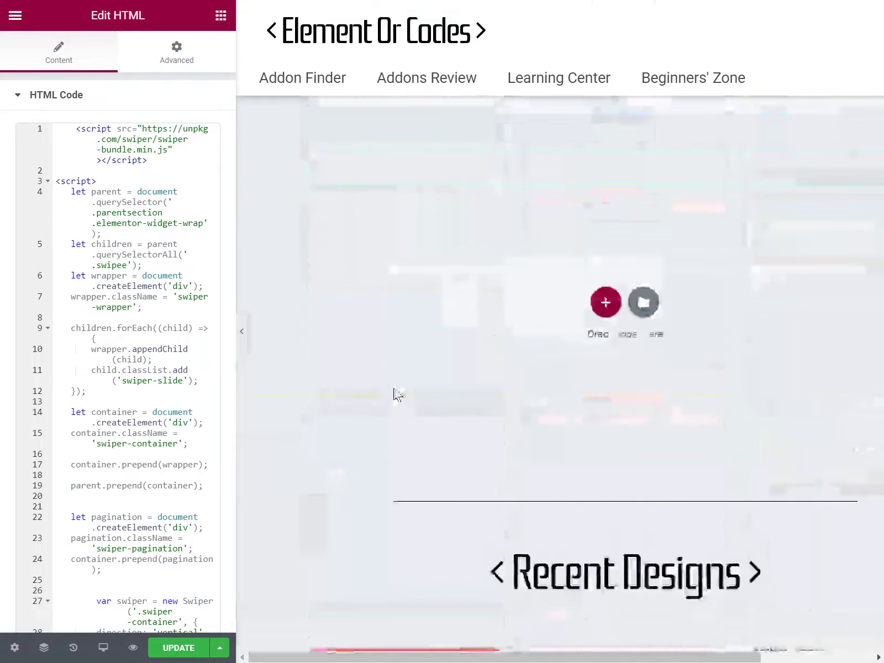
{"action": "scroll", "coordinate": [396, 395], "scroll_direction": "up", "scroll_amount": 5}
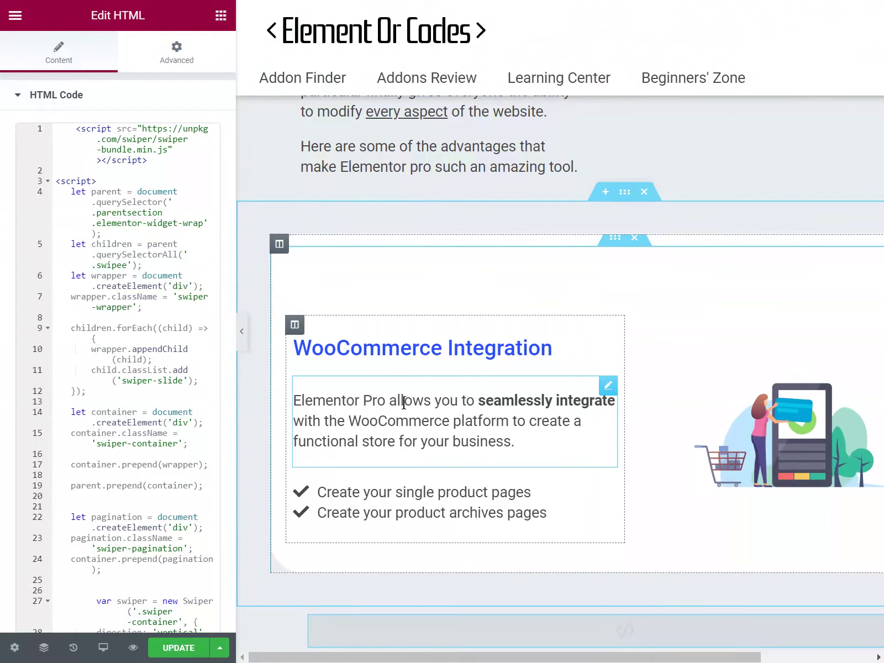
{"action": "scroll", "coordinate": [420, 414], "scroll_direction": "down", "scroll_amount": 1}
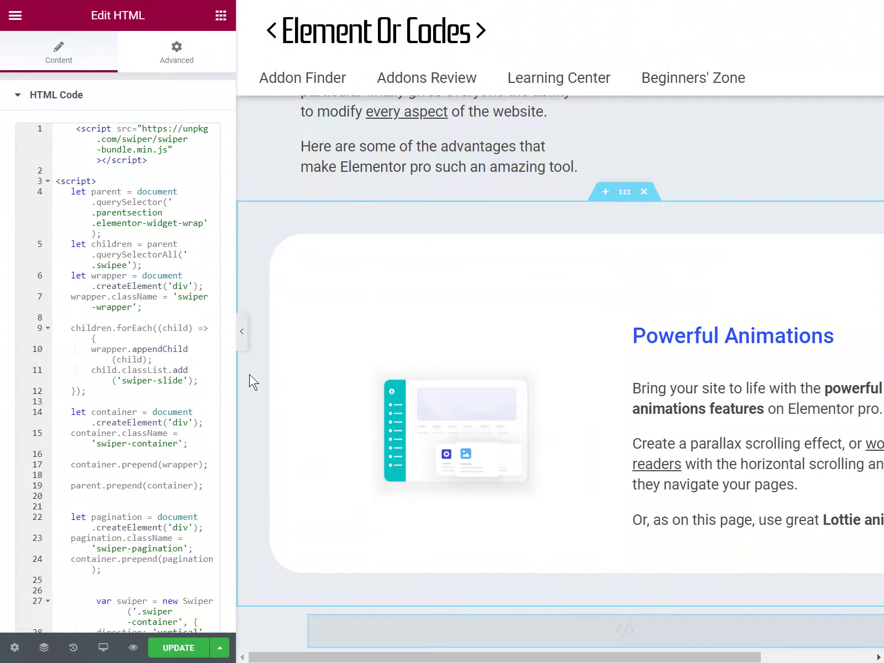
{"action": "left_click_drag", "start_coordinate": [237, 380], "coordinate": [255, 381]}
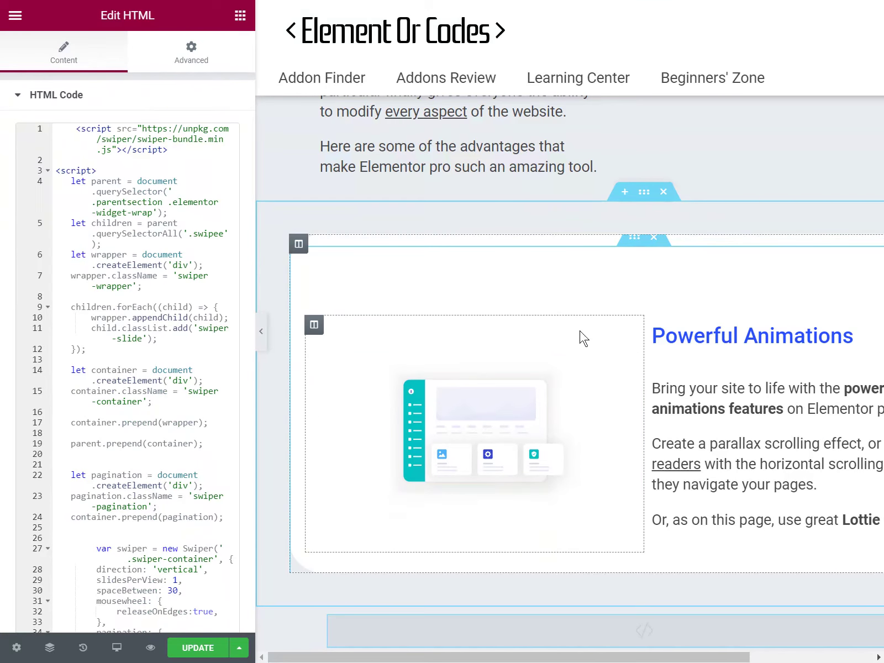
{"action": "mouse_move", "coordinate": [494, 656]}
{"action": "left_mouse_down"}
{"action": "mouse_move", "coordinate": [631, 653]}
{"action": "mouse_move", "coordinate": [480, 657]}
{"action": "left_mouse_up"}
{"action": "left_click_drag", "start_coordinate": [460, 657], "coordinate": [740, 650]}
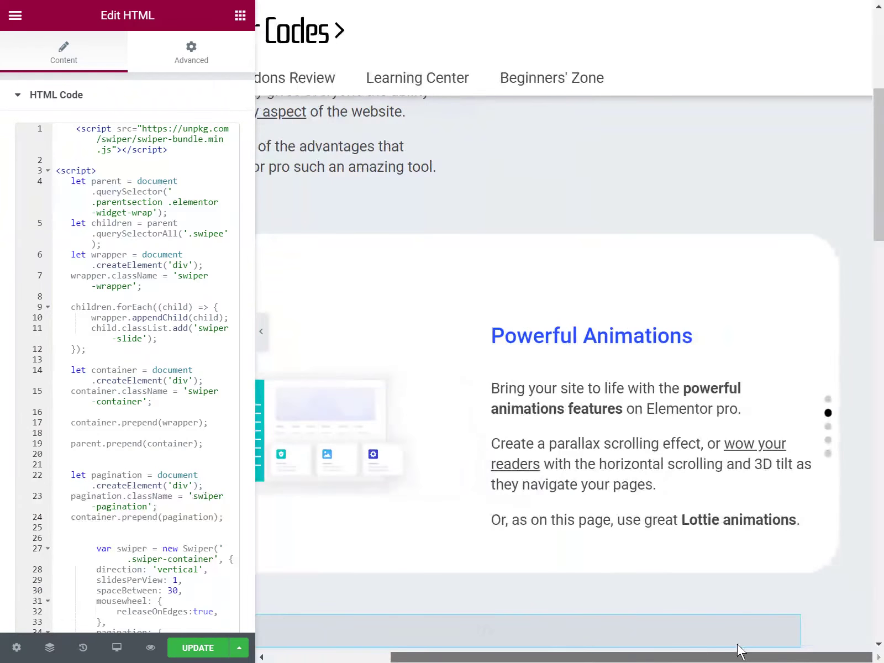
{"action": "left_click_drag", "start_coordinate": [678, 649], "coordinate": [485, 643]}
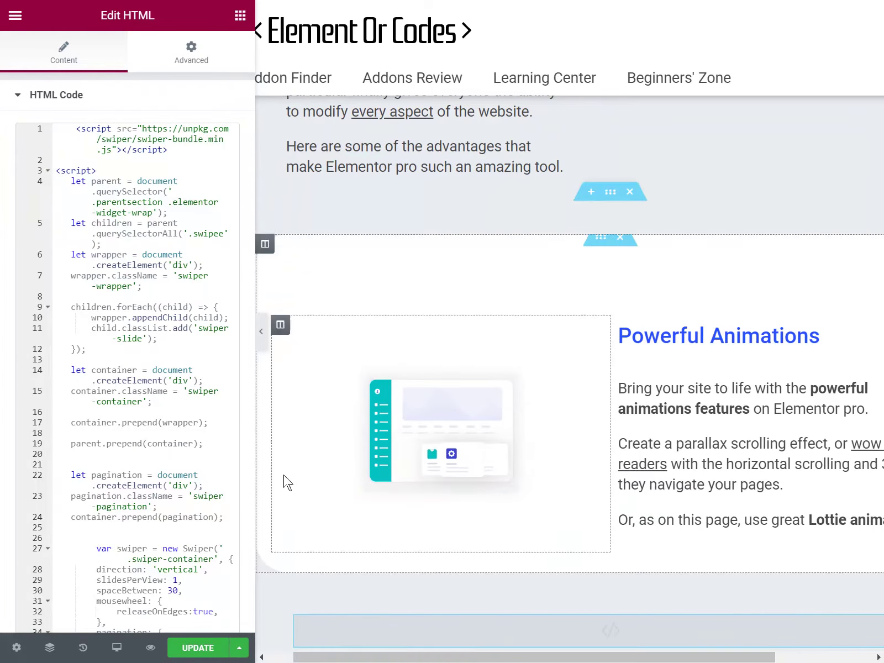
Read through the pasted HTML code from the script tags down to the closing style tag.
{"action": "left_click", "coordinate": [167, 381]}
{"action": "scroll", "coordinate": [169, 398], "scroll_direction": "down", "scroll_amount": 2}
{"action": "scroll", "coordinate": [174, 409], "scroll_direction": "down", "scroll_amount": 4}
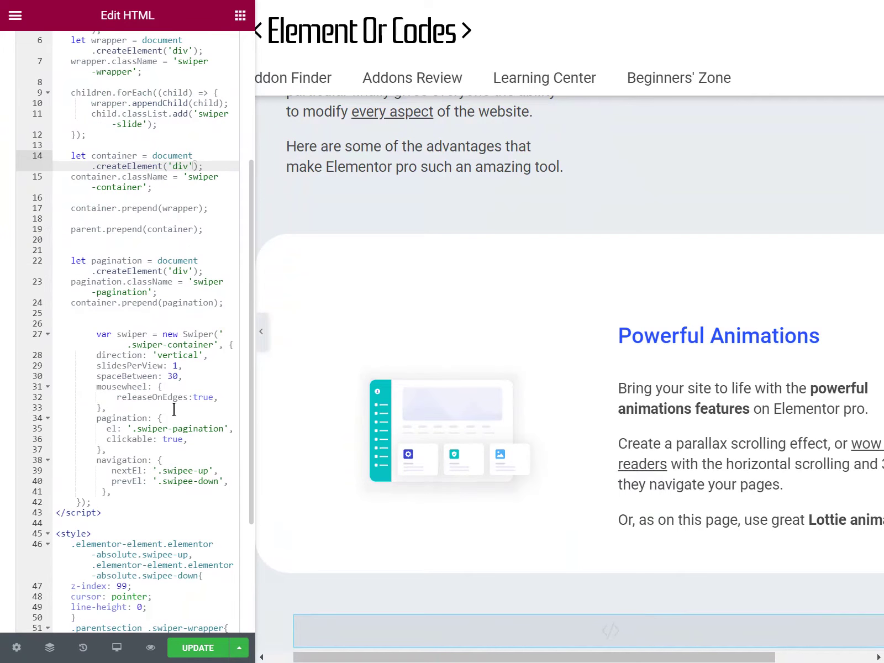
{"action": "scroll", "coordinate": [188, 416], "scroll_direction": "down", "scroll_amount": 1}
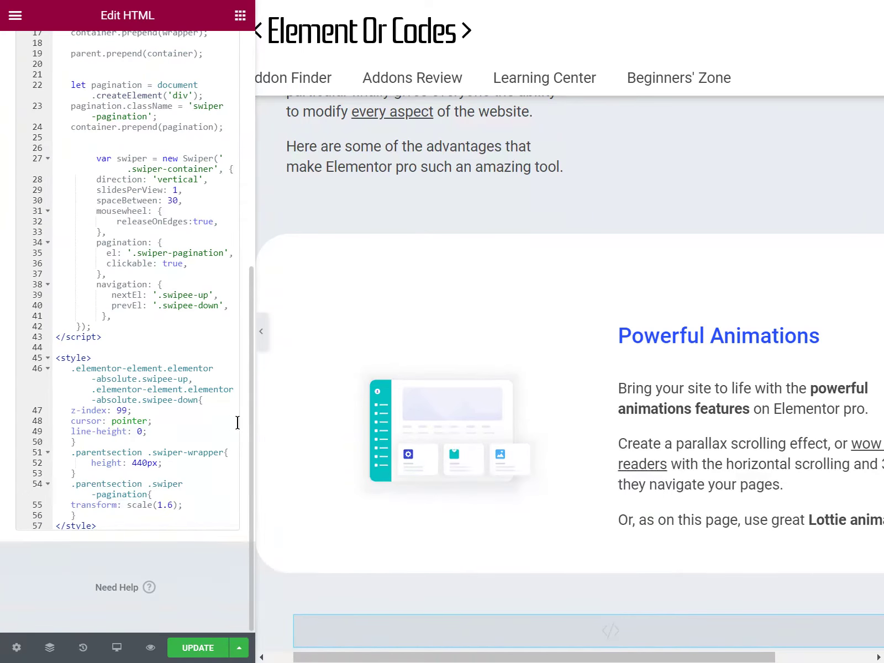
{"action": "scroll", "coordinate": [171, 426], "scroll_direction": "up", "scroll_amount": 4}
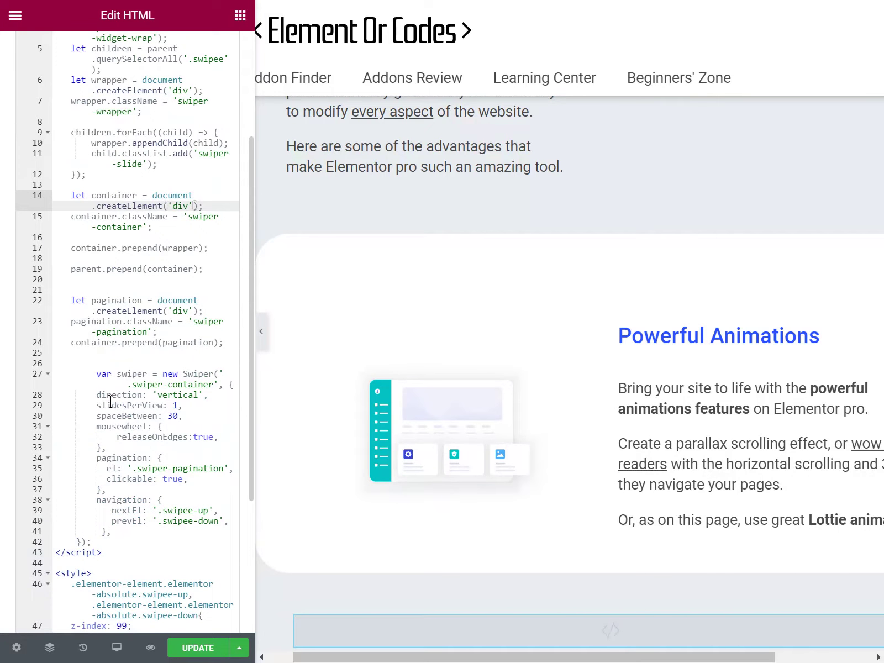
{"action": "scroll", "coordinate": [110, 402], "scroll_direction": "up", "scroll_amount": 3}
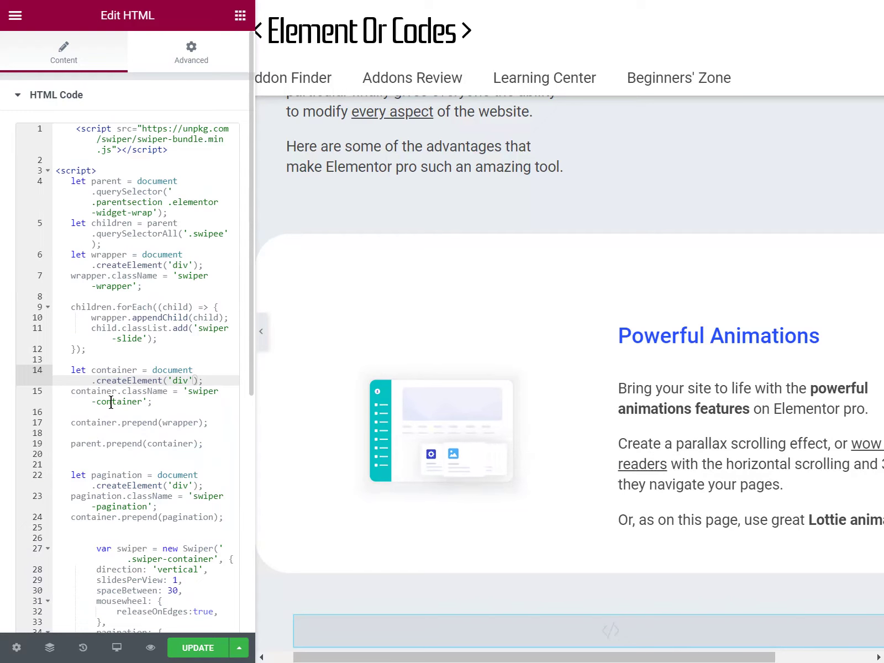
{"action": "scroll", "coordinate": [110, 402], "scroll_direction": "down", "scroll_amount": 7}
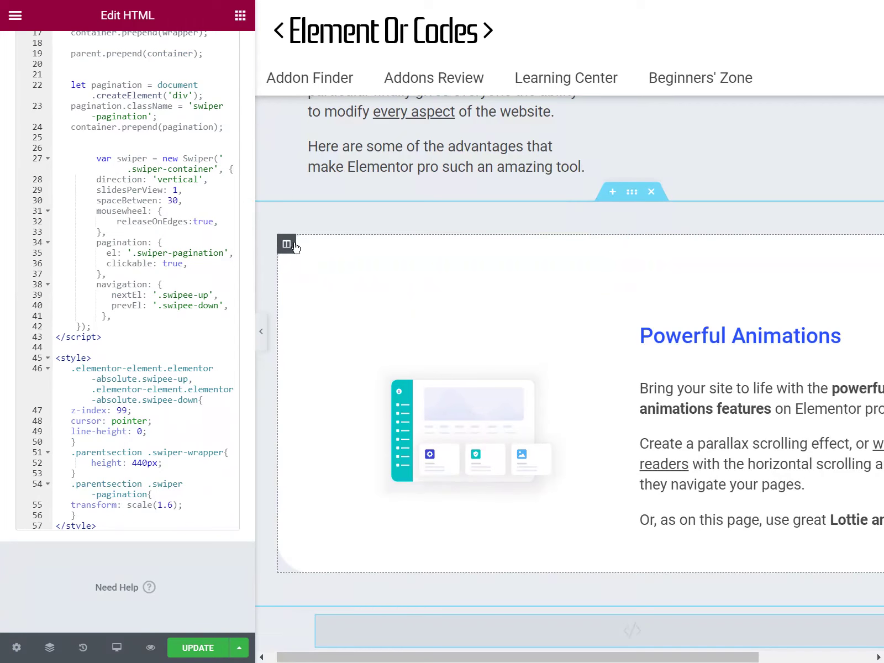
Set the bottom padding of the column containing the slider to 40 px.
{"action": "left_click", "coordinate": [287, 244]}
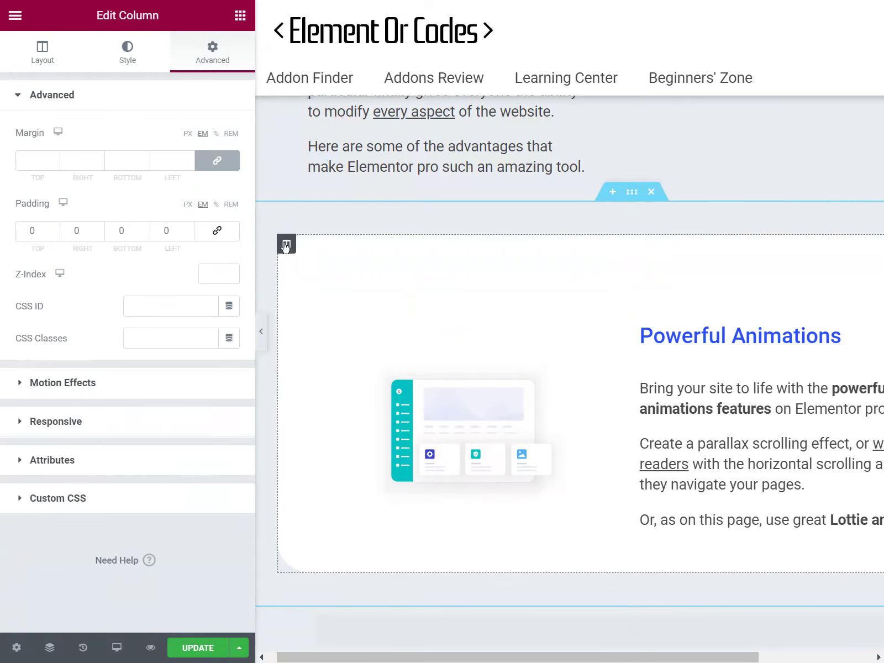
{"action": "left_click", "coordinate": [120, 231]}
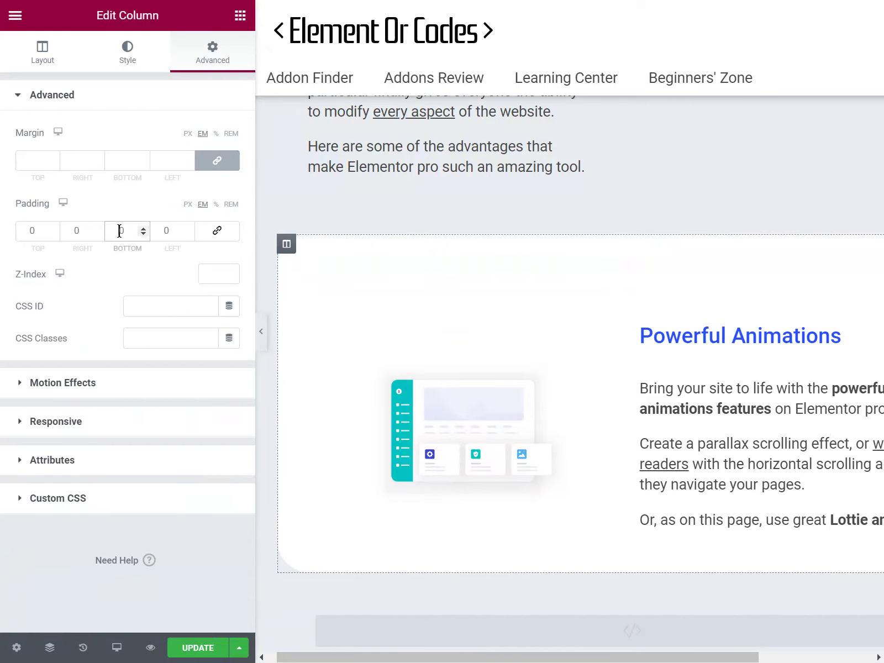
{"action": "type", "text": "40"}
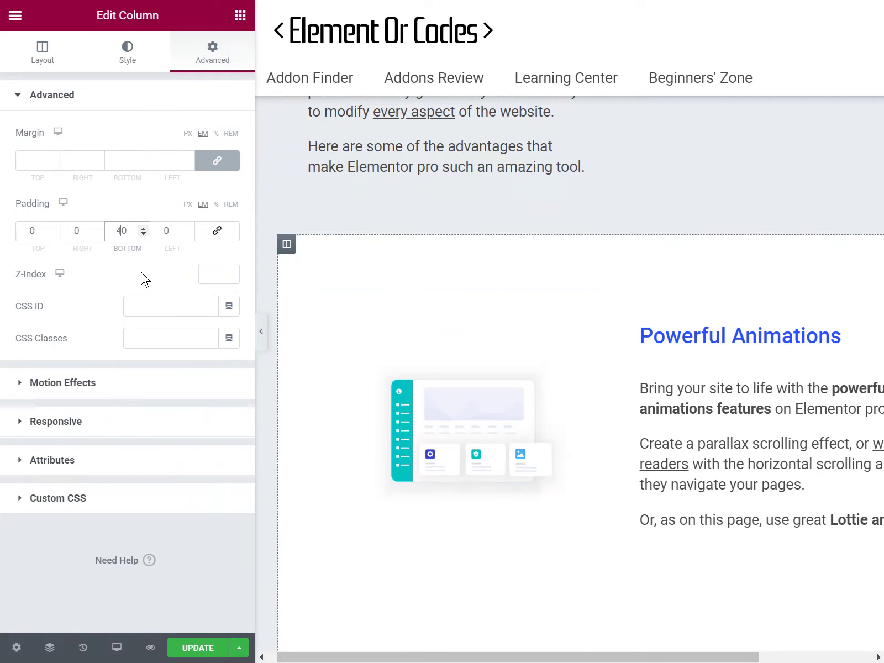
{"action": "left_click", "coordinate": [188, 204]}
{"action": "left_click", "coordinate": [120, 227]}
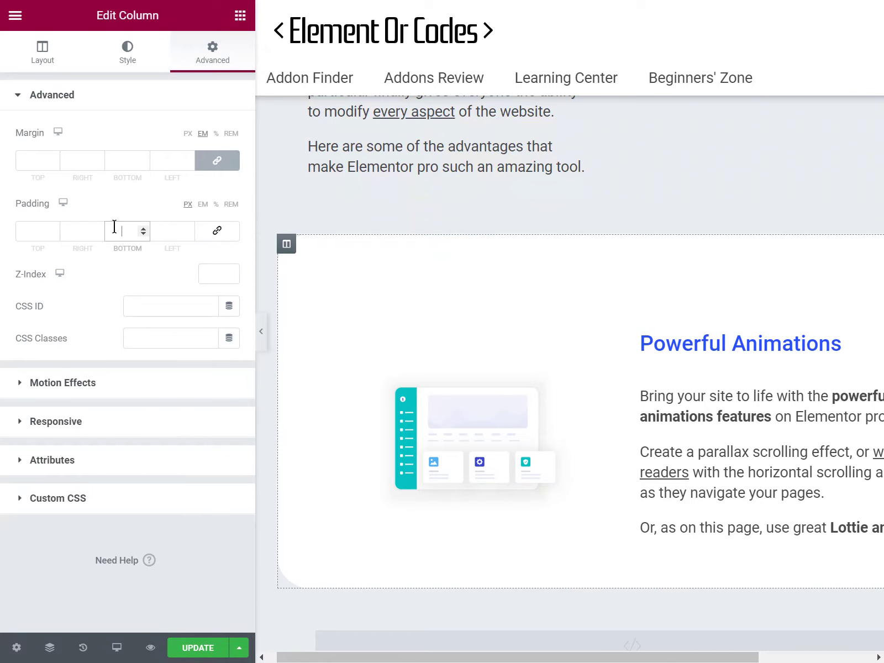
{"action": "type", "text": "40"}
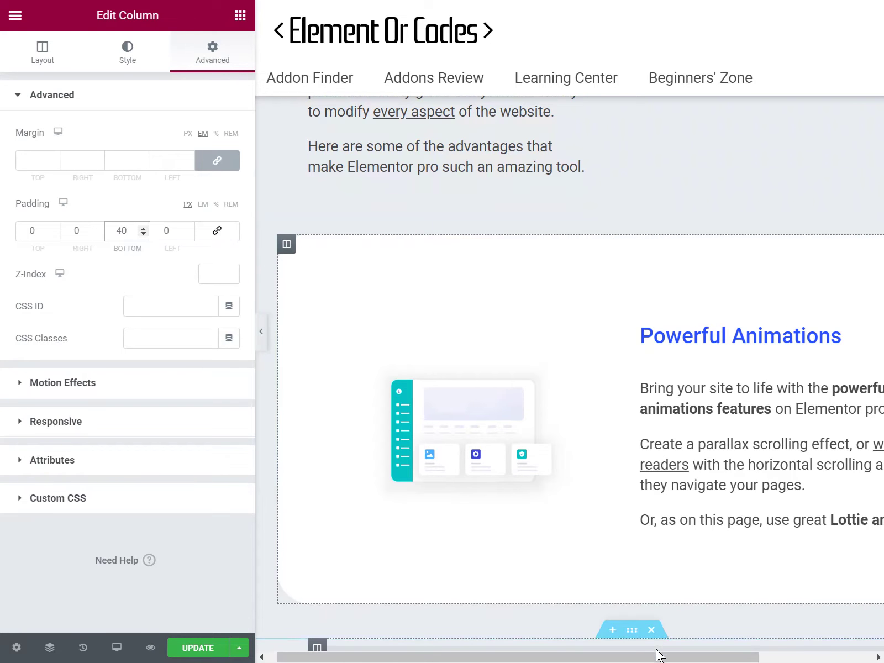
Increase the slider column's bottom padding to 56 px and check the slide's spacing beside the pagination dots.
{"action": "mouse_move", "coordinate": [655, 656]}
{"action": "left_mouse_down"}
{"action": "mouse_move", "coordinate": [761, 656]}
{"action": "mouse_move", "coordinate": [649, 657]}
{"action": "left_mouse_up"}
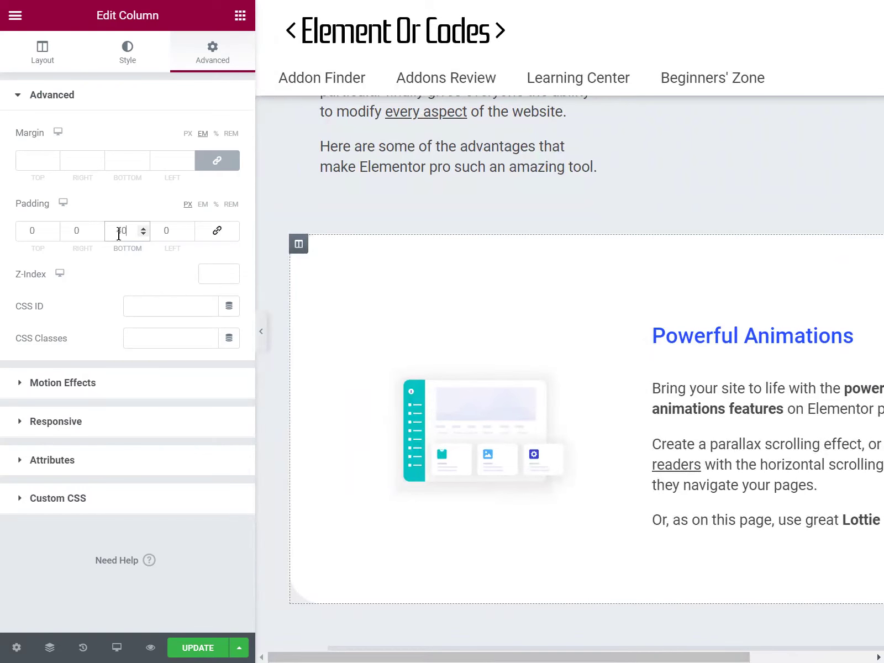
{"action": "left_click_drag", "start_coordinate": [121, 231], "coordinate": [112, 233]}
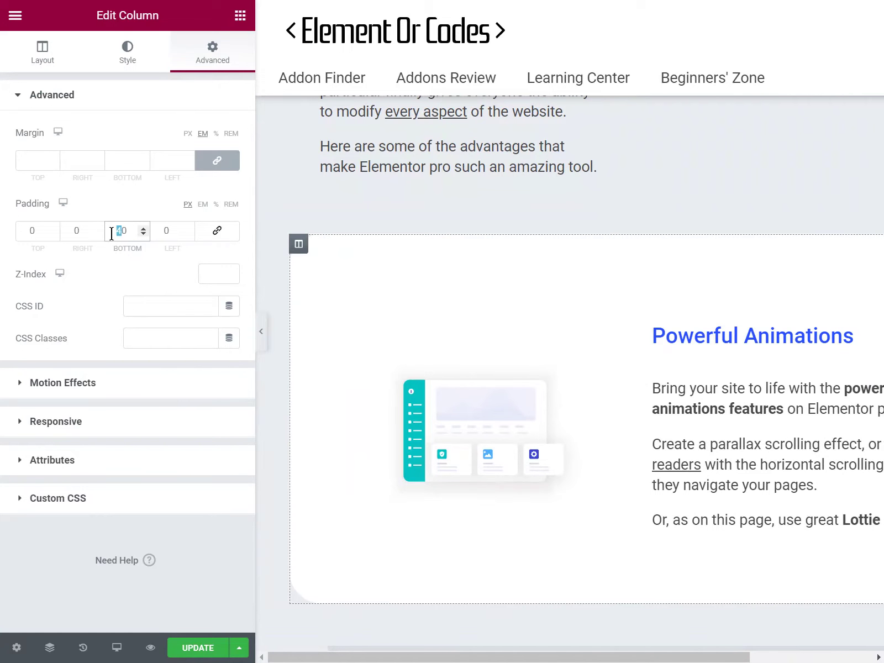
{"action": "double_click", "coordinate": [140, 235]}
{"action": "double_click", "coordinate": [119, 232]}
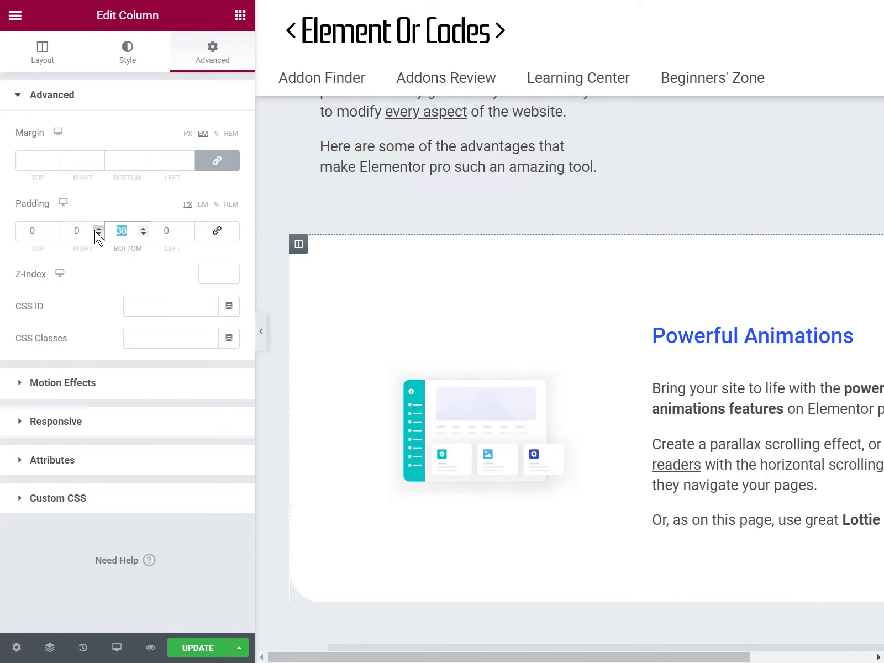
{"action": "type", "text": "56"}
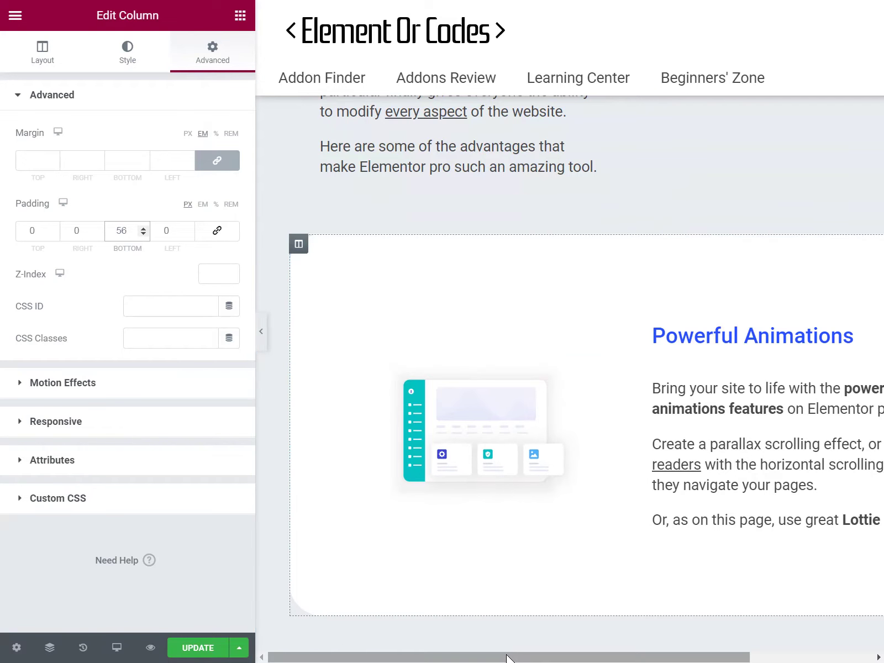
{"action": "left_click_drag", "start_coordinate": [509, 655], "coordinate": [694, 645]}
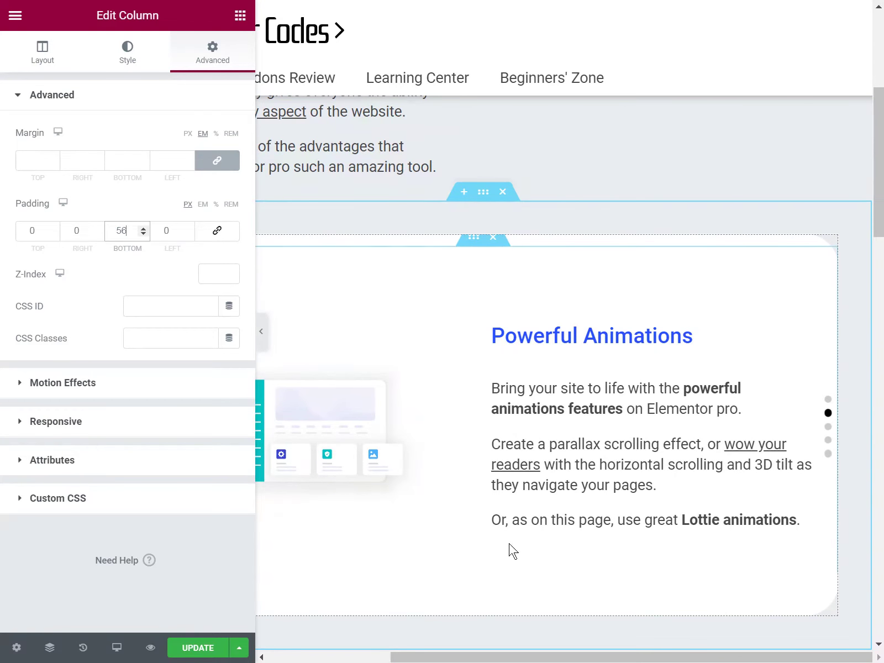
Open the HTML code widget below the slider and widen the editing panel so the code lines fit.
{"action": "scroll", "coordinate": [555, 618], "scroll_direction": "down", "scroll_amount": 3}
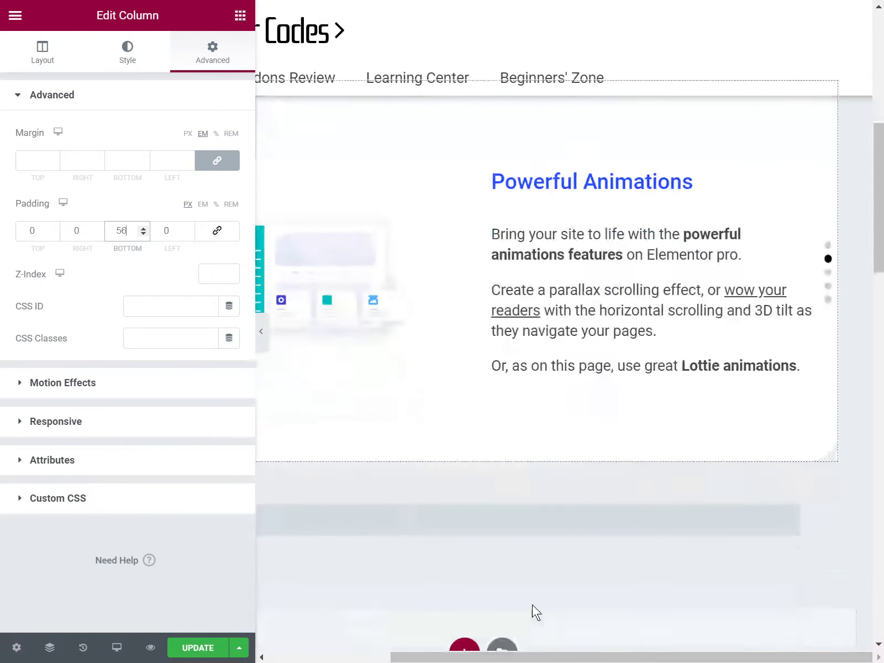
{"action": "left_click", "coordinate": [426, 520]}
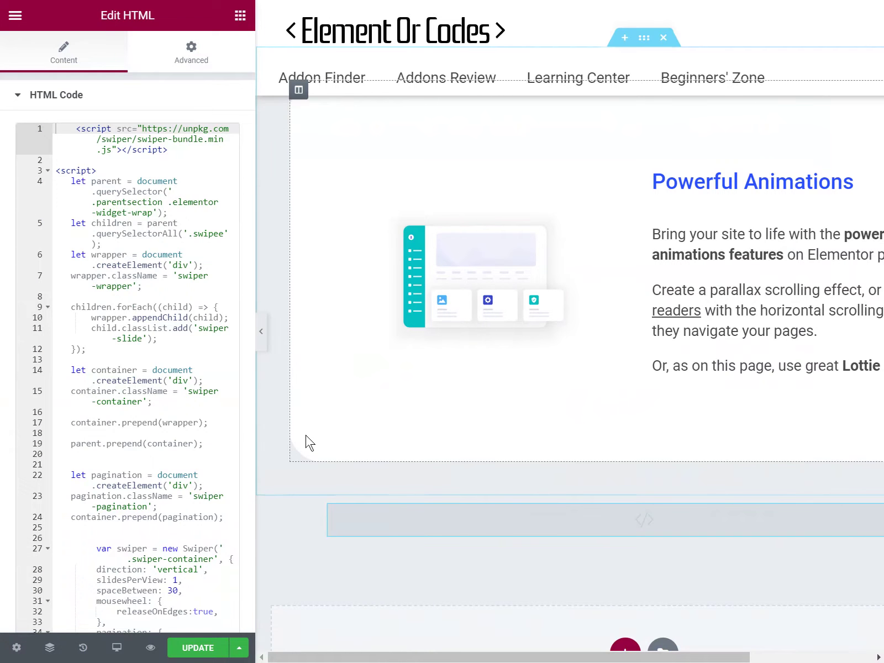
{"action": "left_click_drag", "start_coordinate": [256, 427], "coordinate": [359, 427]}
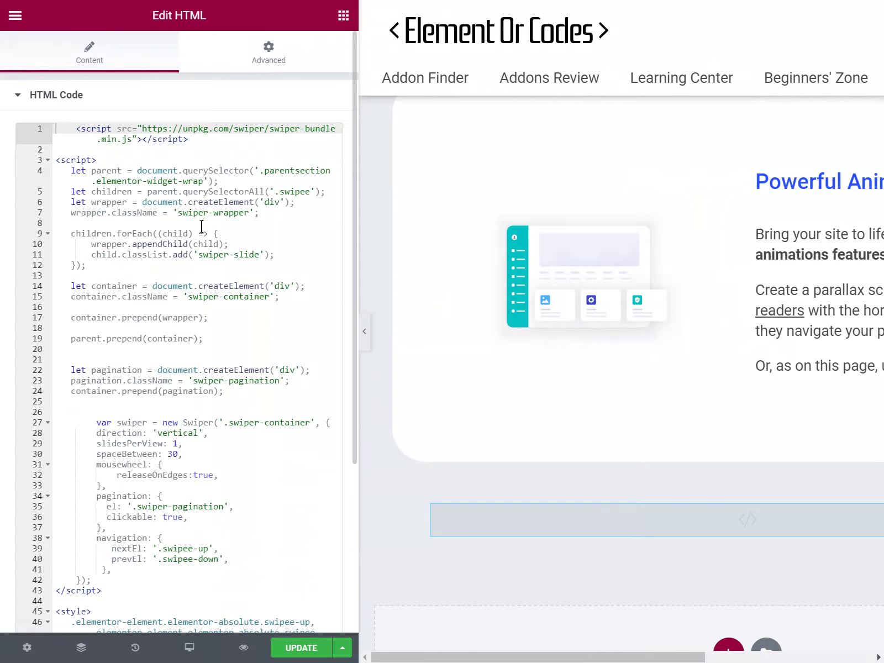
Delete the leading spaces before the swiper-bundle.min.js script tag on line 1 of the HTML code.
{"action": "left_click", "coordinate": [195, 137]}
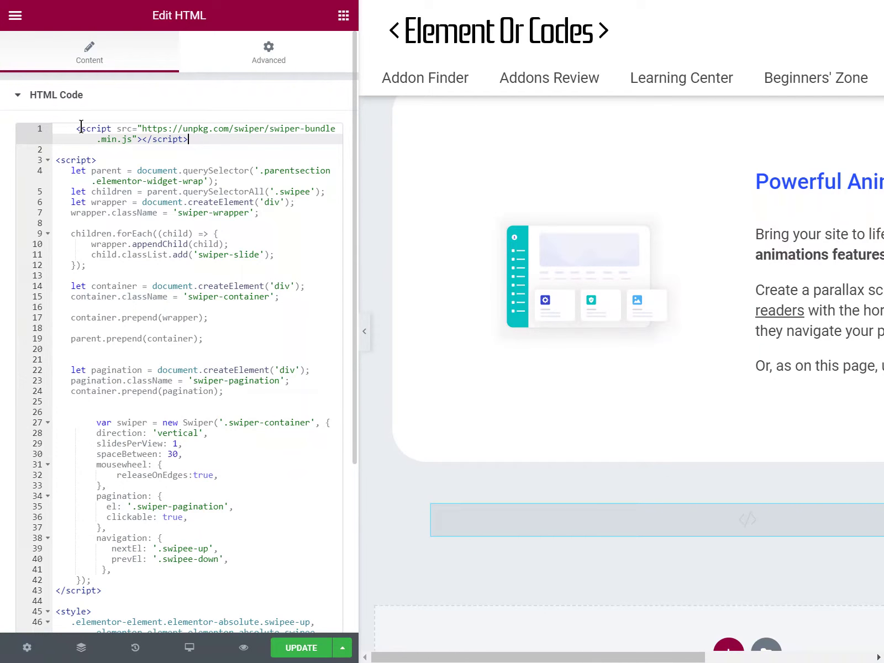
{"action": "left_click_drag", "start_coordinate": [75, 128], "coordinate": [55, 128]}
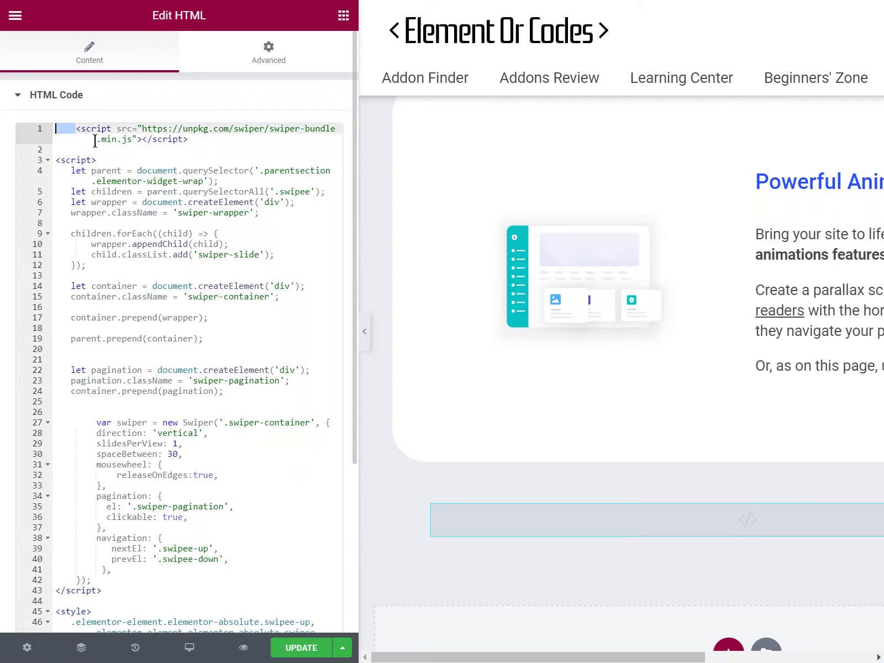
{"action": "key", "text": "BackSpace"}
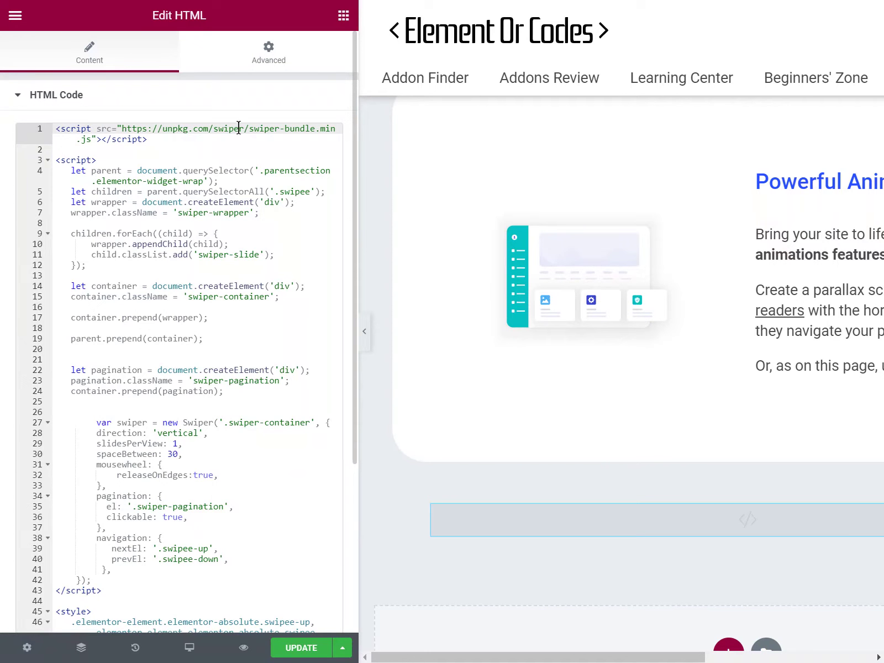
{"action": "left_click_drag", "start_coordinate": [89, 138], "coordinate": [121, 125]}
{"action": "left_click", "coordinate": [169, 138]}
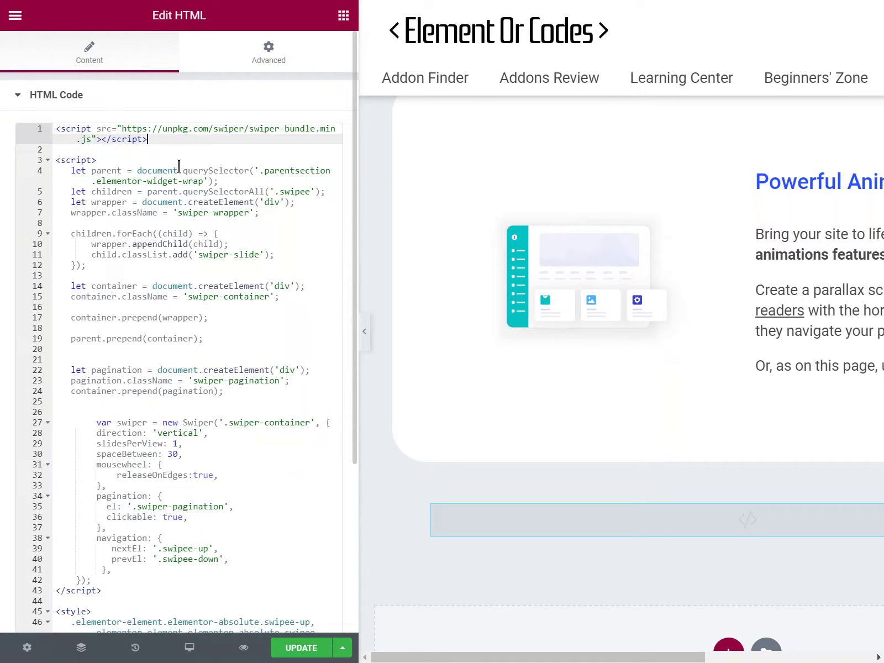
Review the script's code that builds the wrapper, container and pagination elements, and the Swiper initialisation with its direction setting.
{"action": "left_click", "coordinate": [142, 158]}
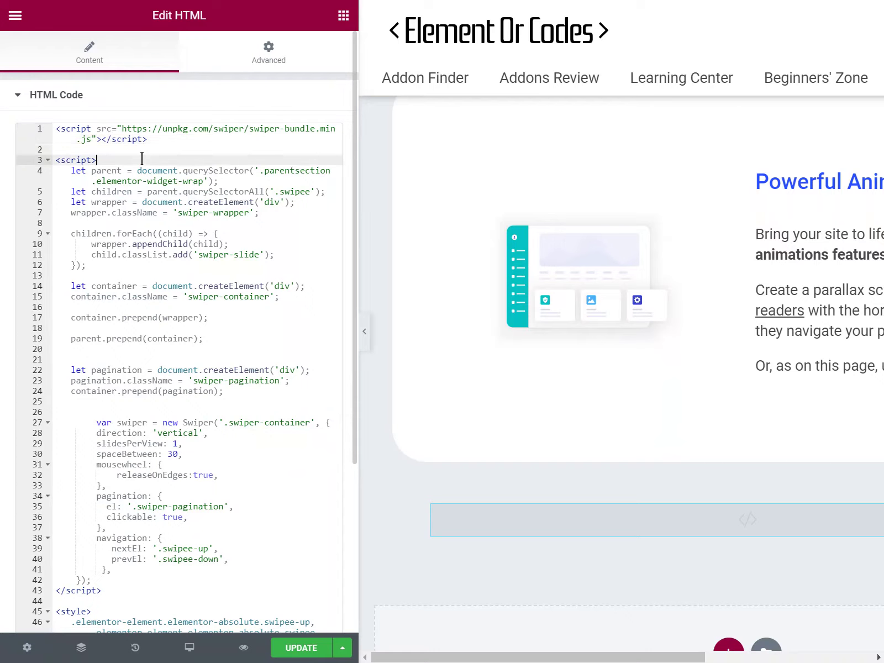
{"action": "left_click_drag", "start_coordinate": [157, 189], "coordinate": [175, 248]}
{"action": "left_click_drag", "start_coordinate": [207, 301], "coordinate": [245, 381]}
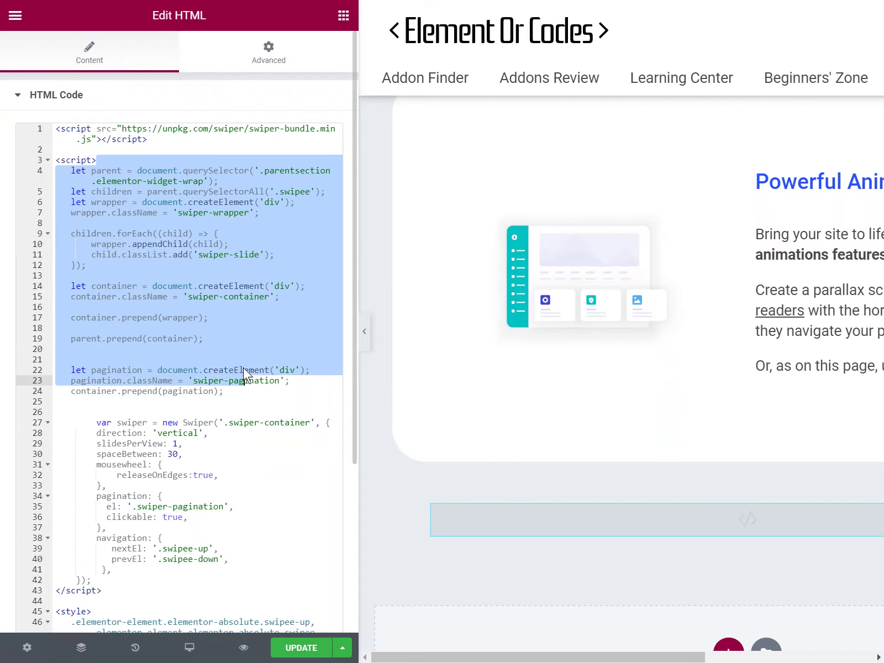
{"action": "scroll", "coordinate": [246, 373], "scroll_direction": "down", "scroll_amount": 3}
{"action": "scroll", "coordinate": [246, 351], "scroll_direction": "down", "scroll_amount": 3}
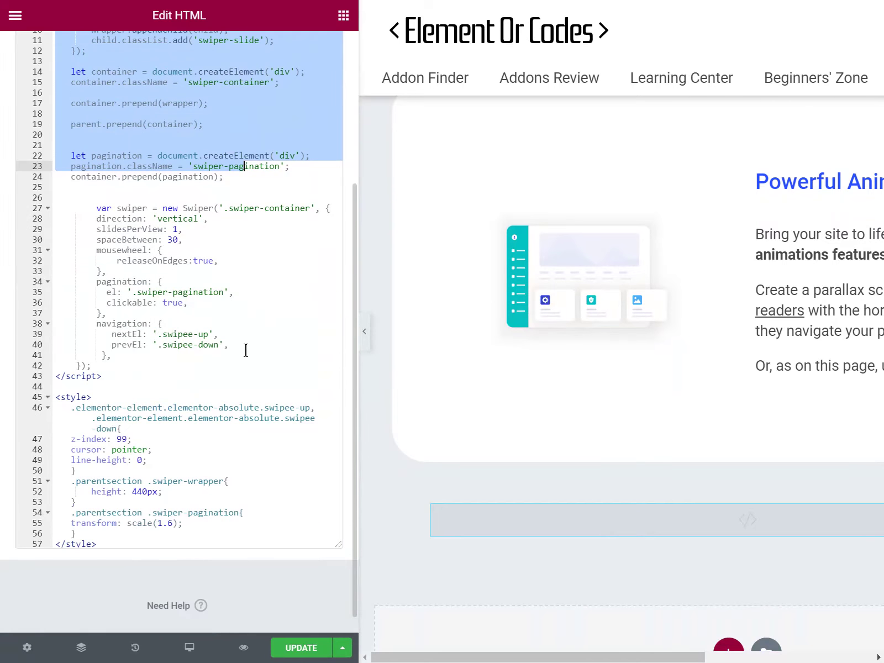
{"action": "left_click", "coordinate": [228, 252]}
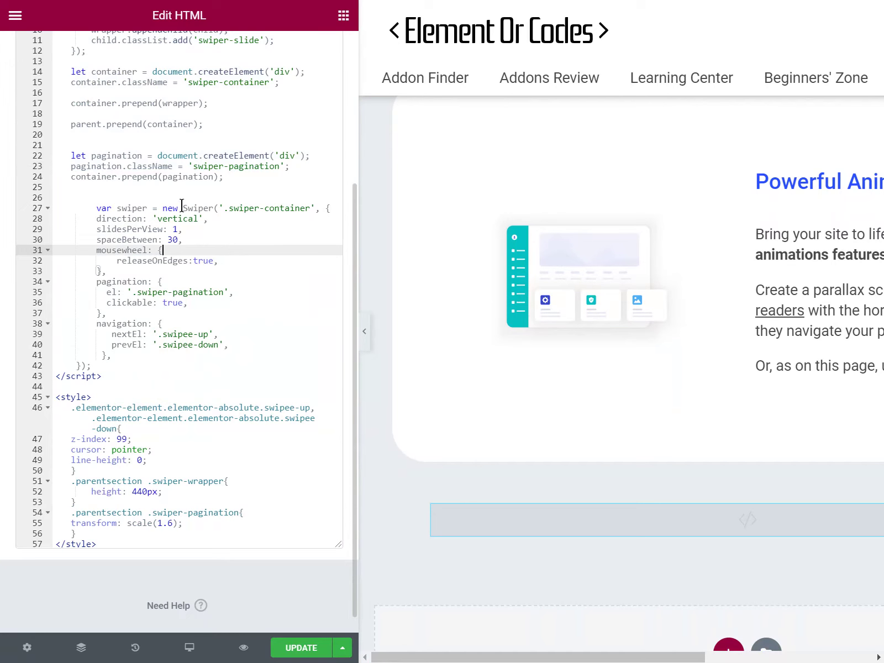
{"action": "left_click", "coordinate": [159, 204]}
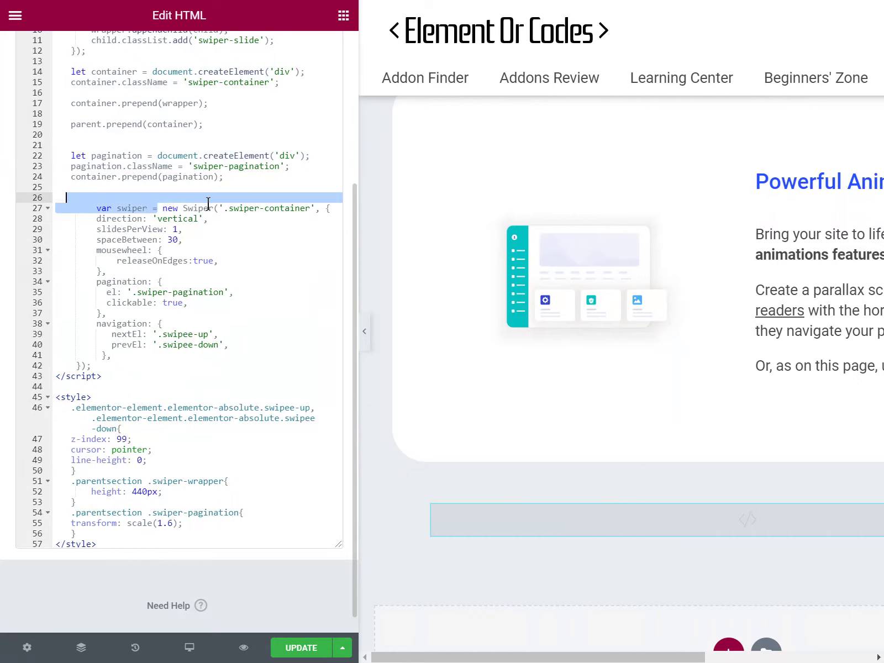
{"action": "left_click", "coordinate": [217, 219]}
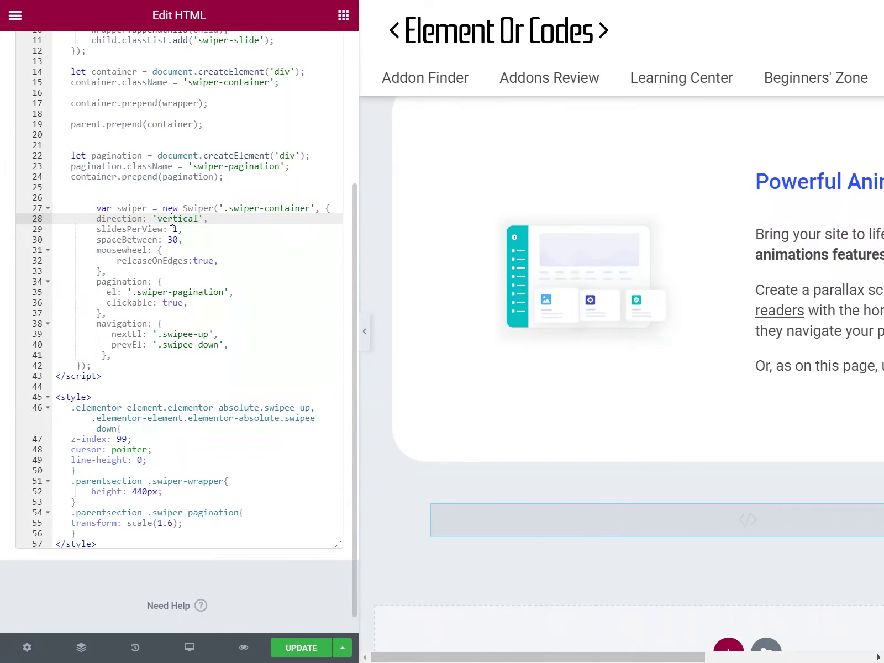
Try removing the direction: 'vertical' line from the Swiper settings and check the slide and its pagination dots in the preview.
{"action": "triple_click", "coordinate": [173, 219]}
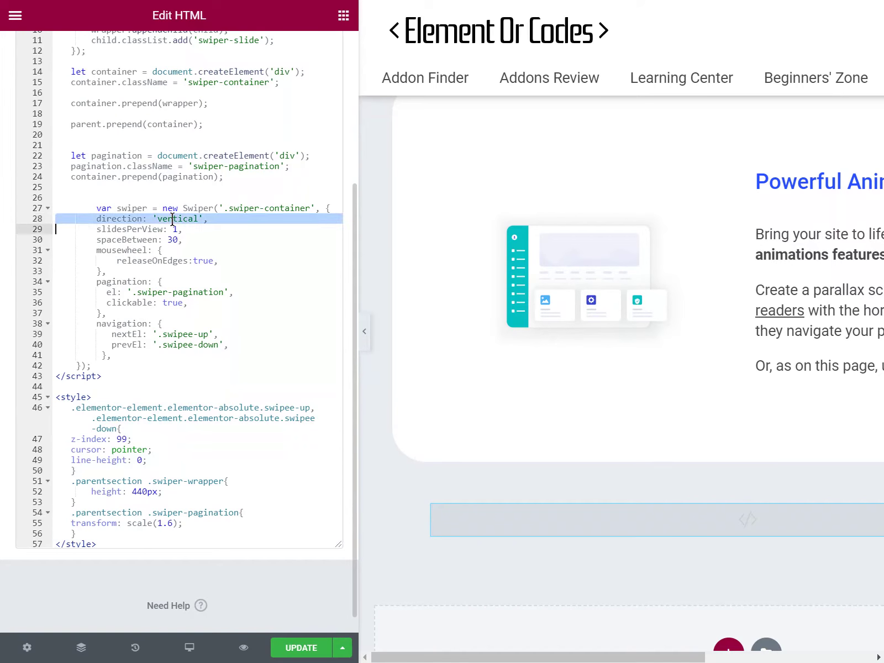
{"action": "key", "text": "BackSpace"}
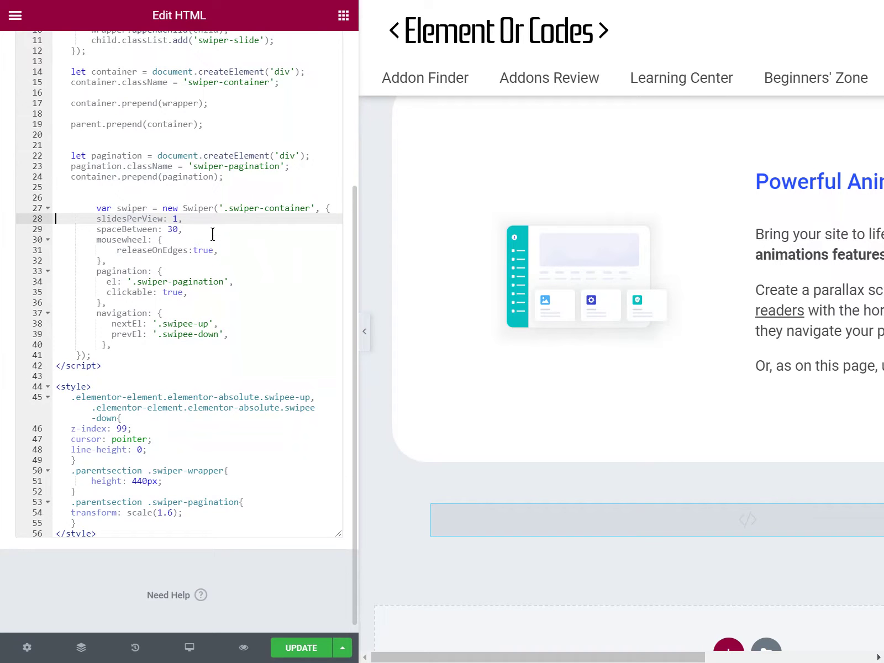
{"action": "key", "text": "Return"}
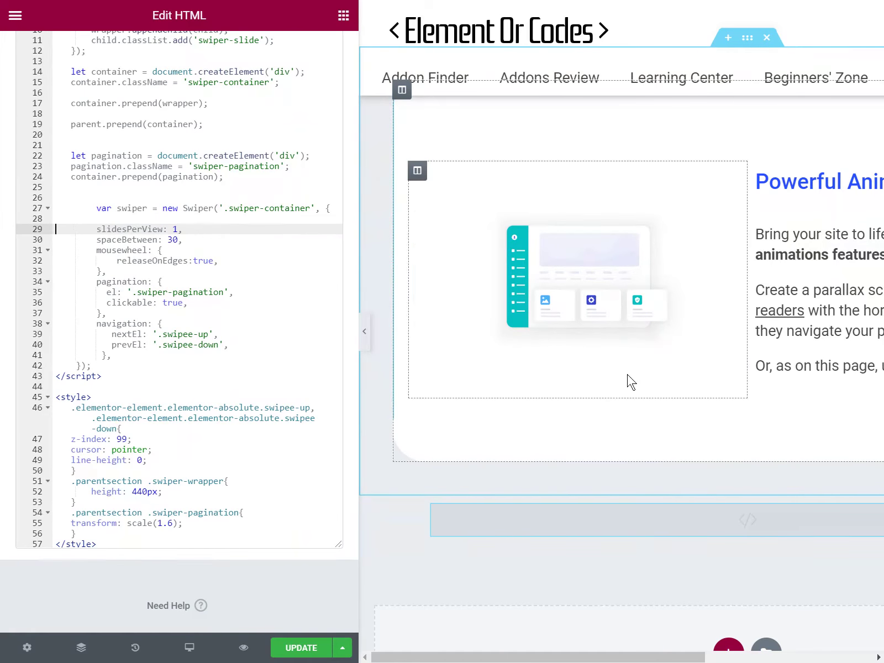
{"action": "scroll", "coordinate": [684, 501], "scroll_direction": "right", "scroll_amount": 5}
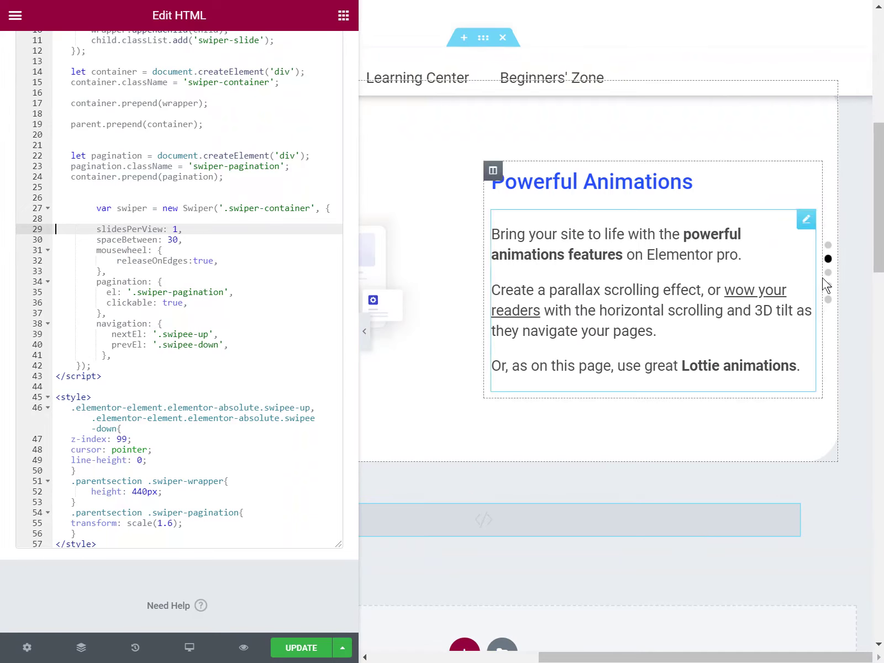
{"action": "scroll", "coordinate": [558, 533], "scroll_direction": "left", "scroll_amount": 3}
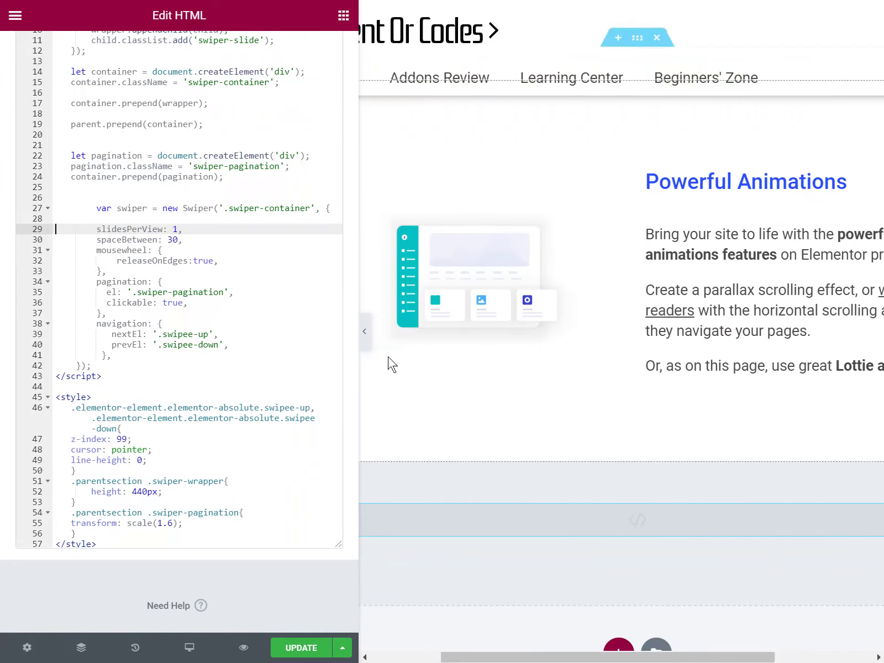
Undo the removal of the direction: 'vertical' line in the Swiper settings.
{"action": "left_click", "coordinate": [156, 218]}
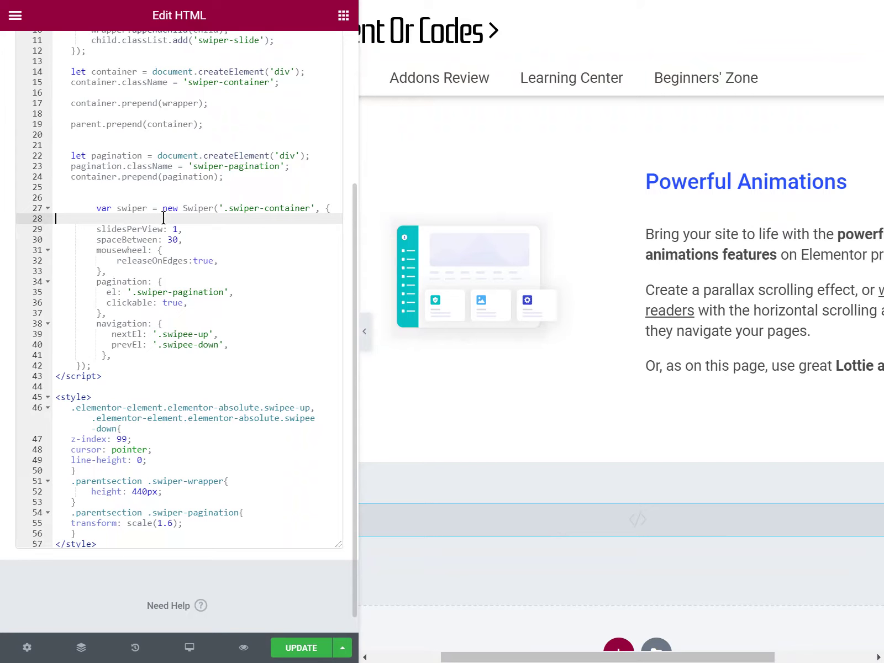
{"action": "triple_click", "coordinate": [163, 218]}
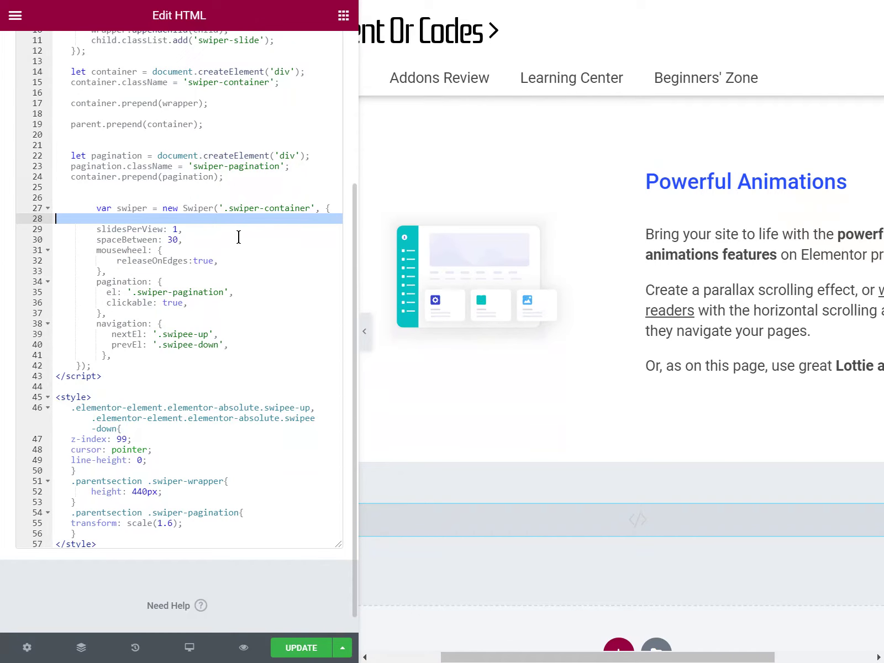
{"action": "key", "text": "BackSpace"}
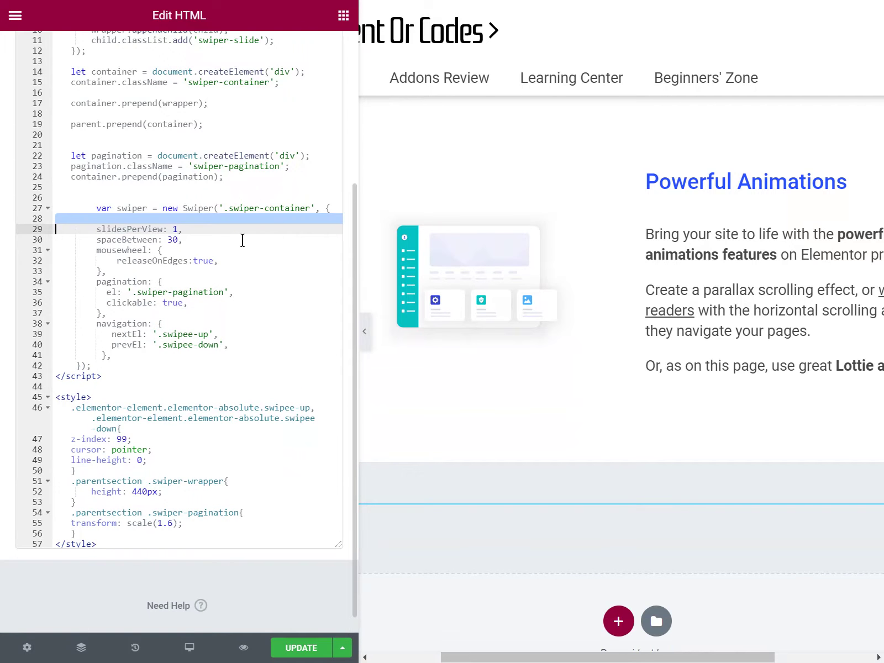
{"action": "key", "text": "ctrl+z"}
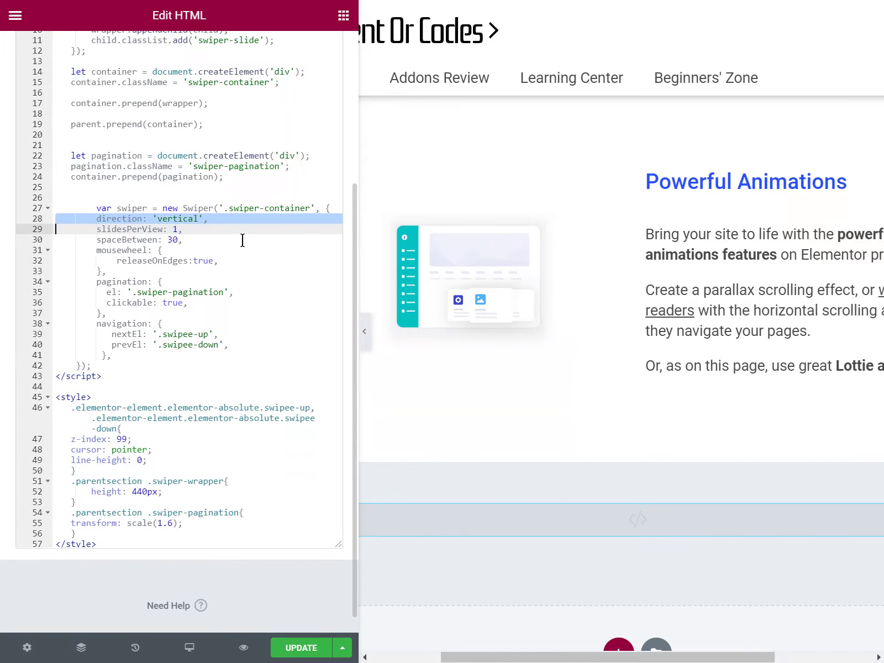
Examine the spaceBetween and mousewheel settings in the code and scroll through the slides to compare the gap and wheel behaviour.
{"action": "left_click", "coordinate": [242, 240]}
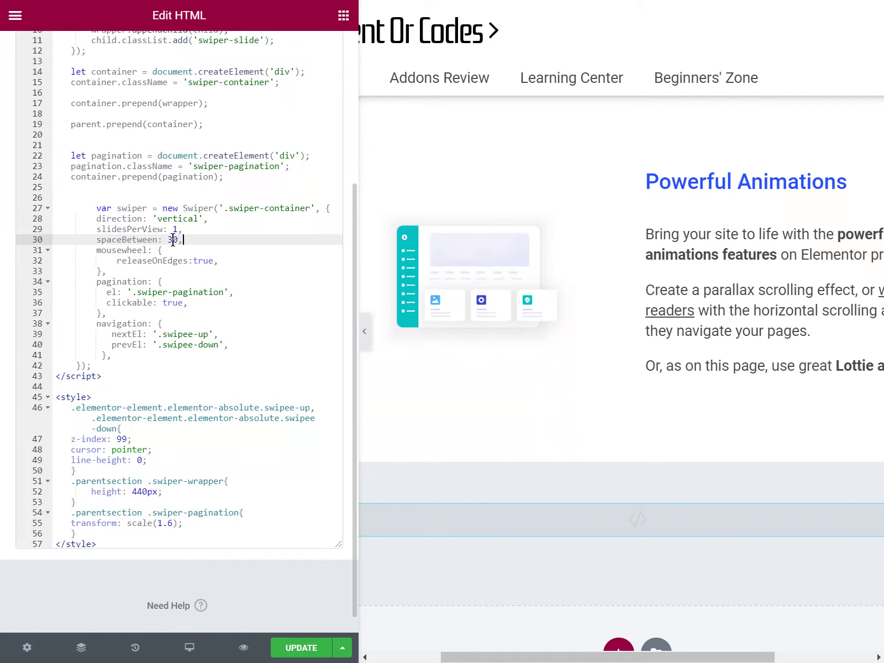
{"action": "left_click", "coordinate": [202, 240]}
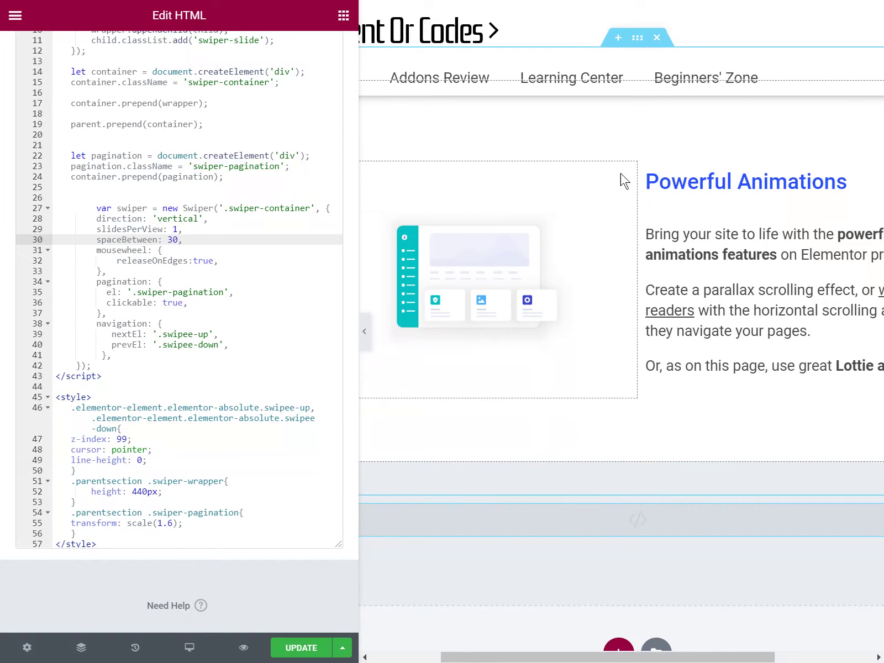
{"action": "scroll", "coordinate": [587, 207], "scroll_direction": "up", "scroll_amount": 2}
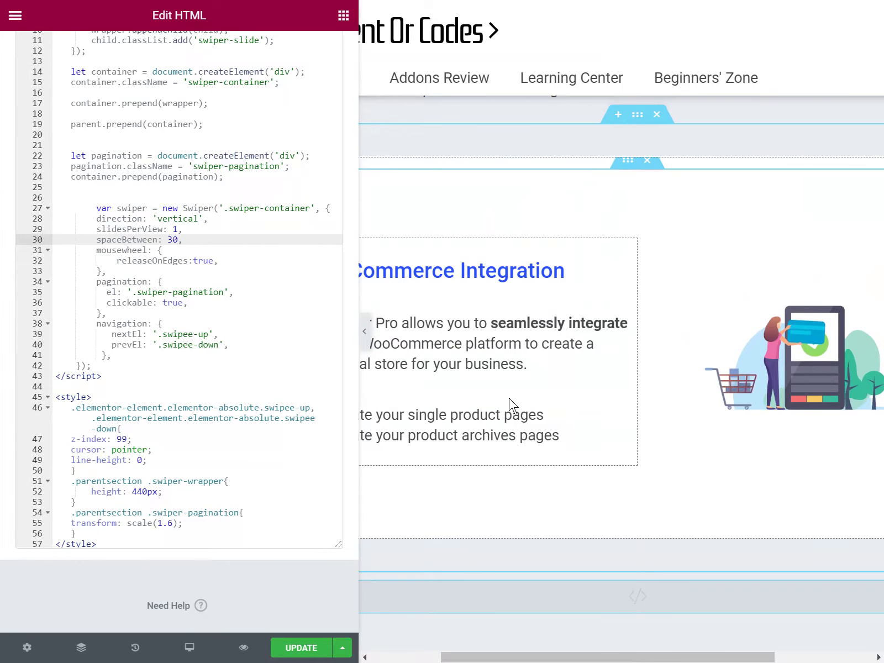
{"action": "left_click", "coordinate": [132, 249]}
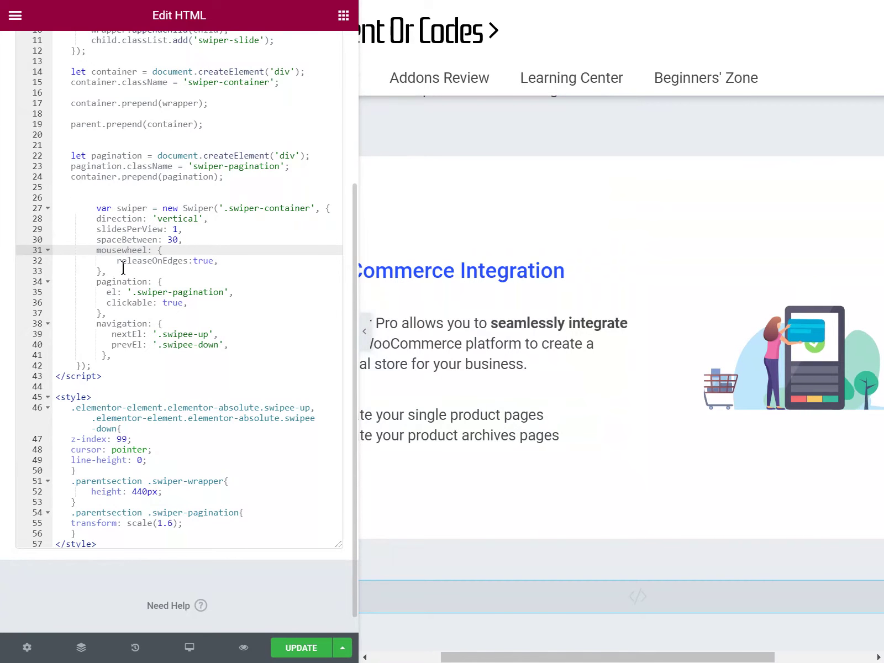
{"action": "scroll", "coordinate": [513, 324], "scroll_direction": "down", "scroll_amount": 1}
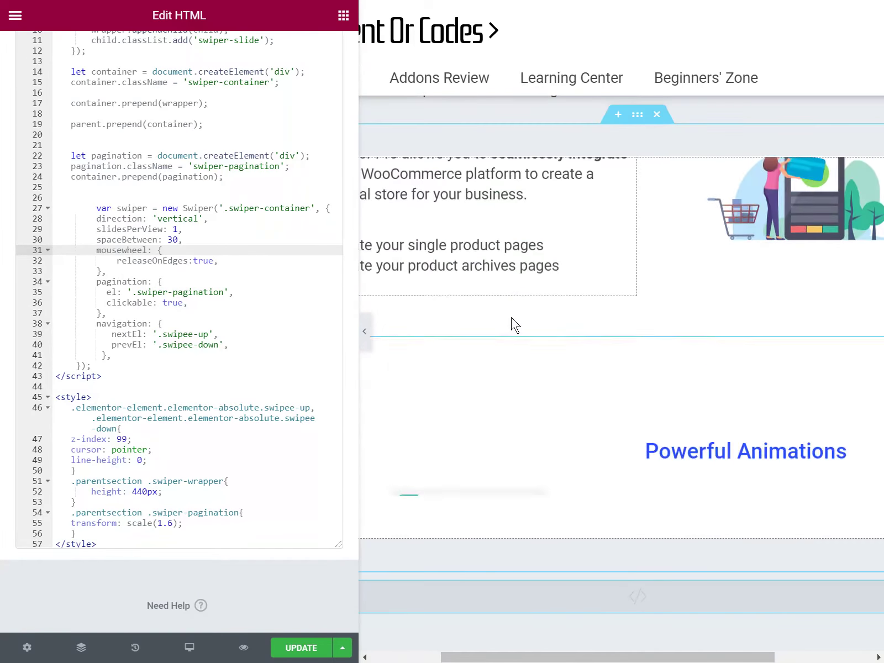
{"action": "scroll", "coordinate": [513, 323], "scroll_direction": "up", "scroll_amount": 2}
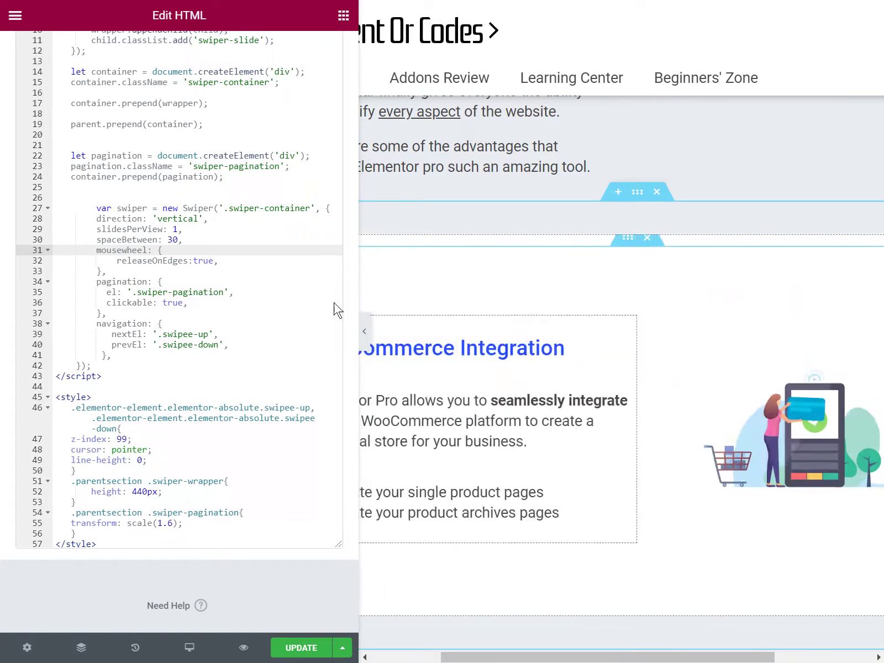
Try removing the mousewheel block with releaseOnEdges from the Swiper settings and undo the deletion.
{"action": "left_click_drag", "start_coordinate": [110, 271], "coordinate": [17, 250]}
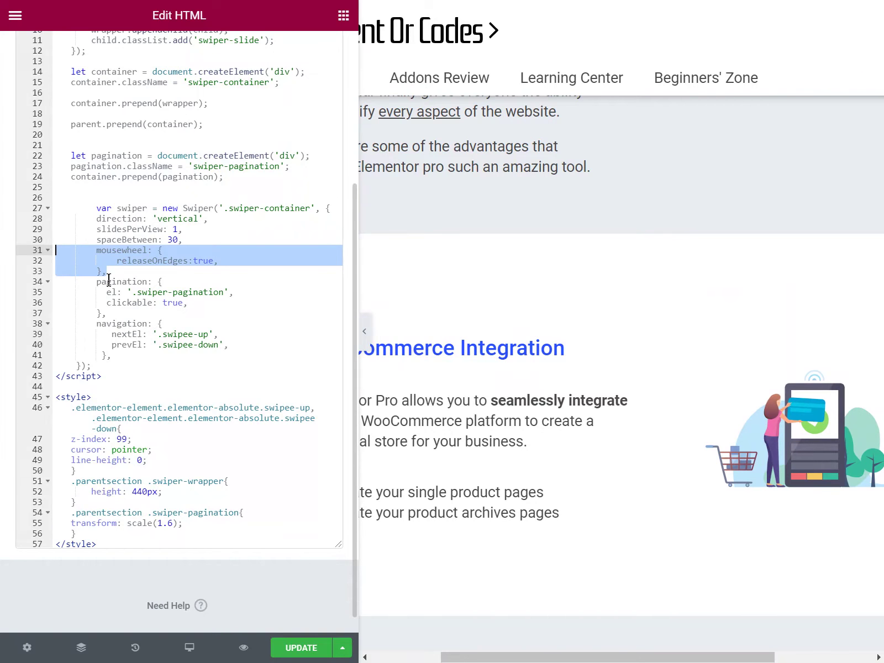
{"action": "key", "text": "BackSpace"}
{"action": "key", "text": "BackSpace"}
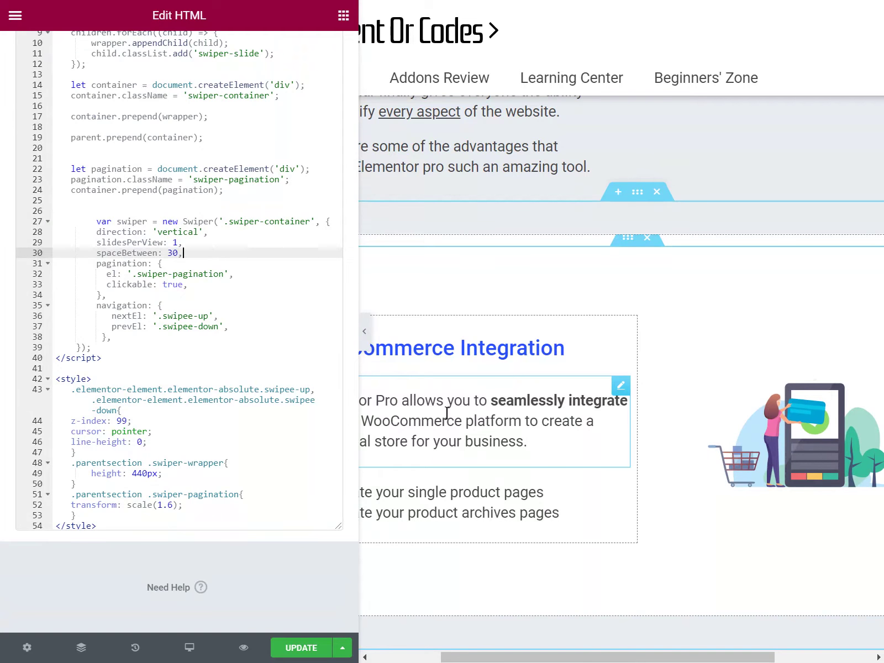
{"action": "key", "text": "ctrl+z"}
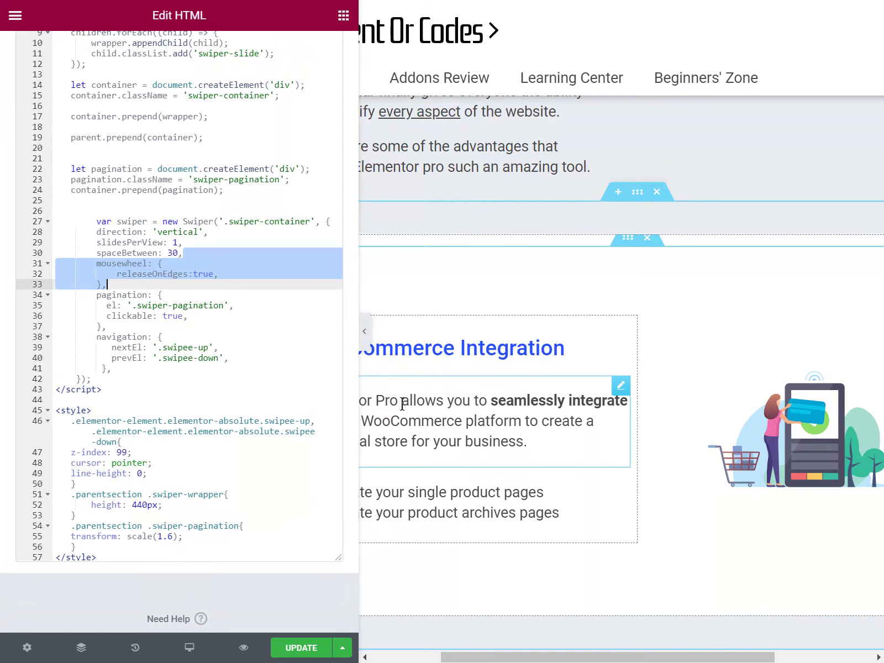
{"action": "left_click", "coordinate": [156, 288]}
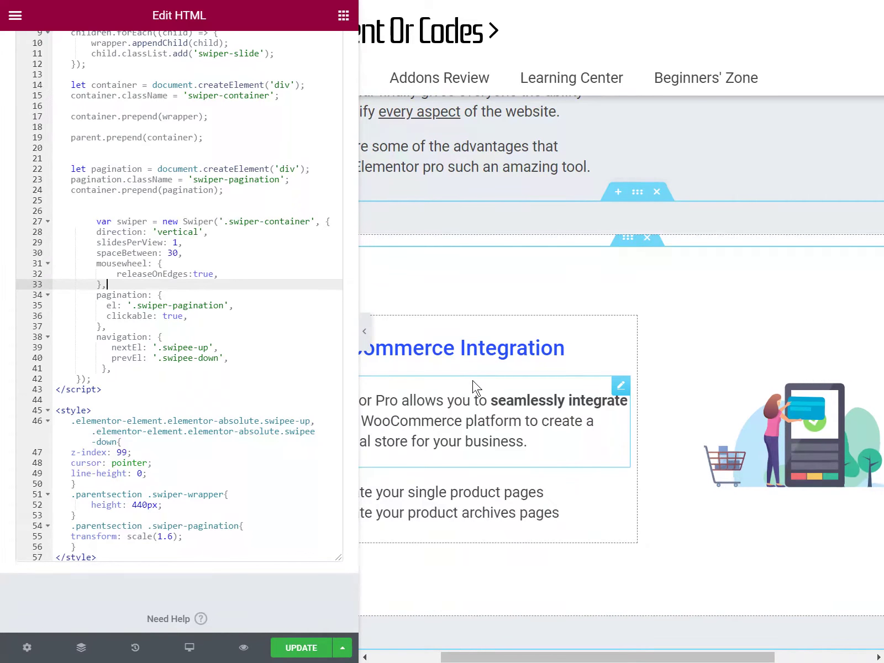
Examine the releaseOnEdges value and the pagination settings in the code, and view the pagination dots beside the slide.
{"action": "double_click", "coordinate": [201, 274]}
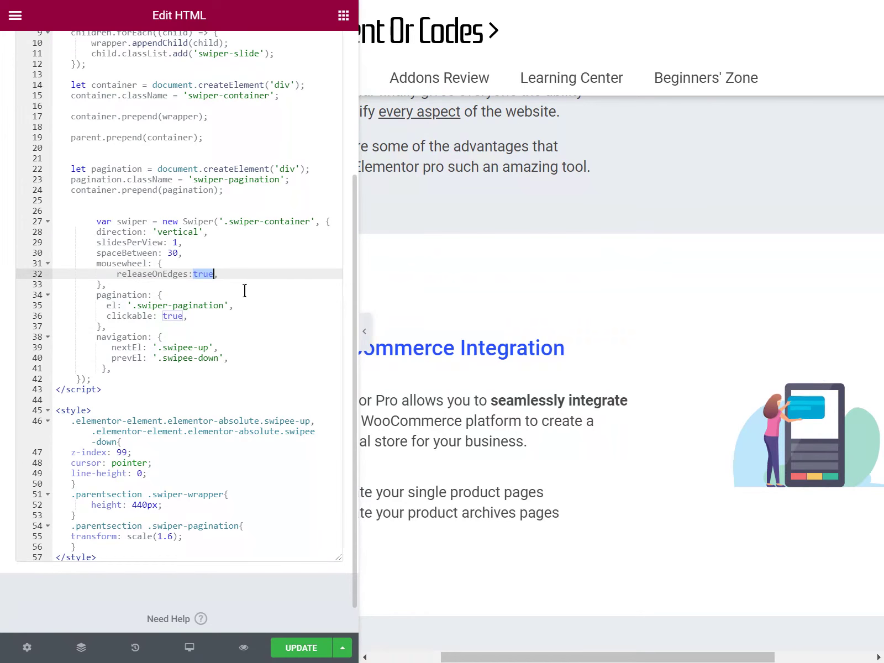
{"action": "left_click", "coordinate": [172, 284]}
{"action": "scroll", "coordinate": [199, 284], "scroll_direction": "down", "scroll_amount": 2}
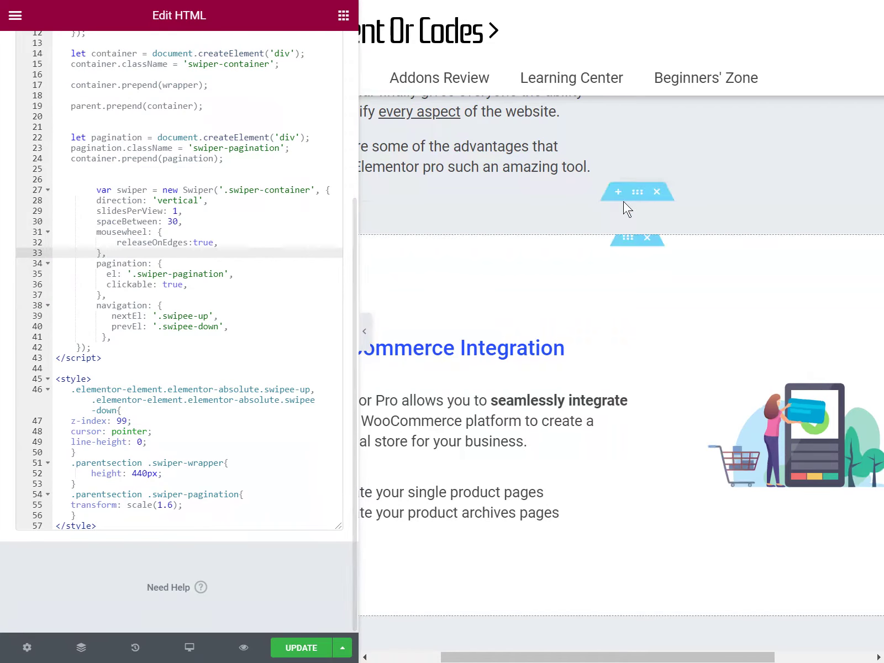
{"action": "scroll", "coordinate": [635, 198], "scroll_direction": "right", "scroll_amount": 3}
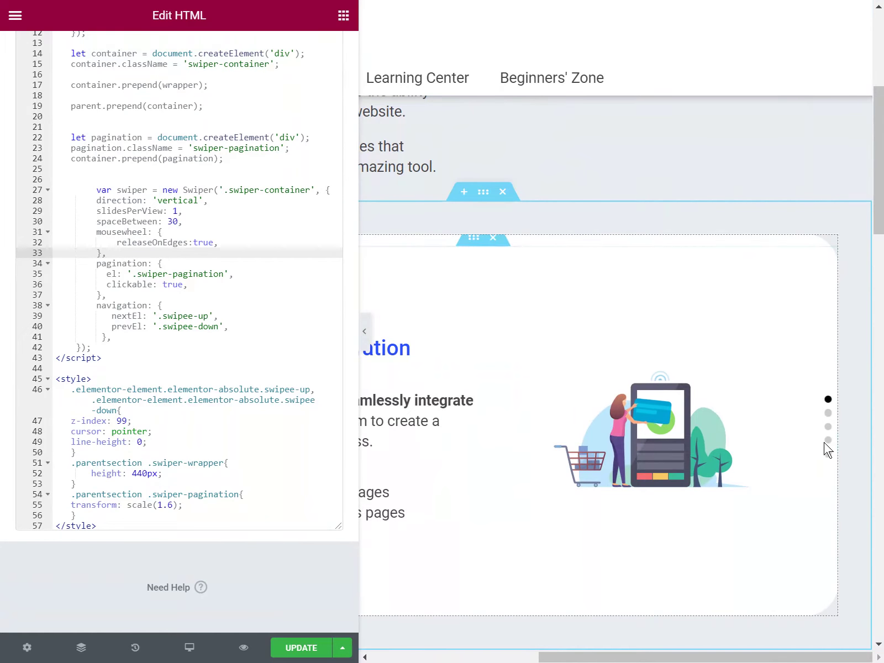